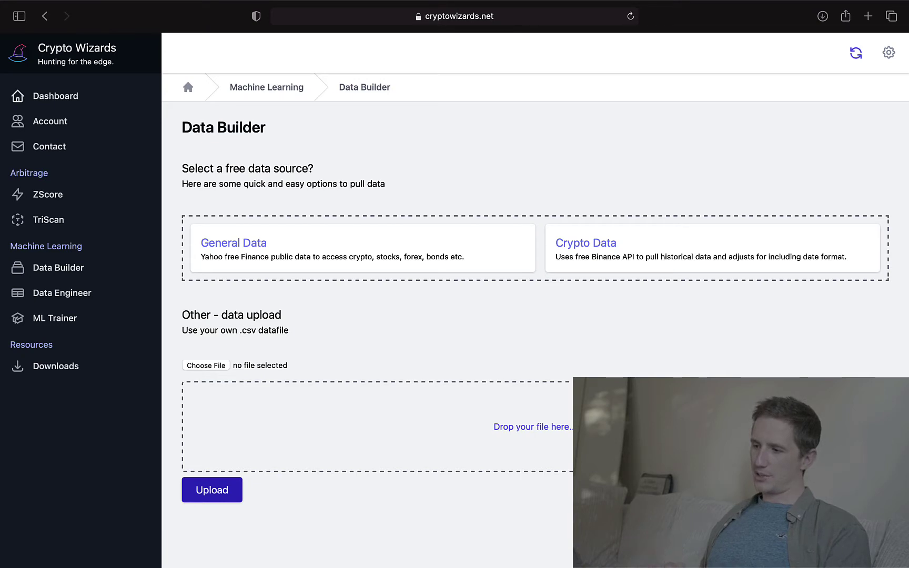
Choose General Data as the source and enter the tickers AAPL,MSFT,TSLA,GOOG
left_click(529, 258)
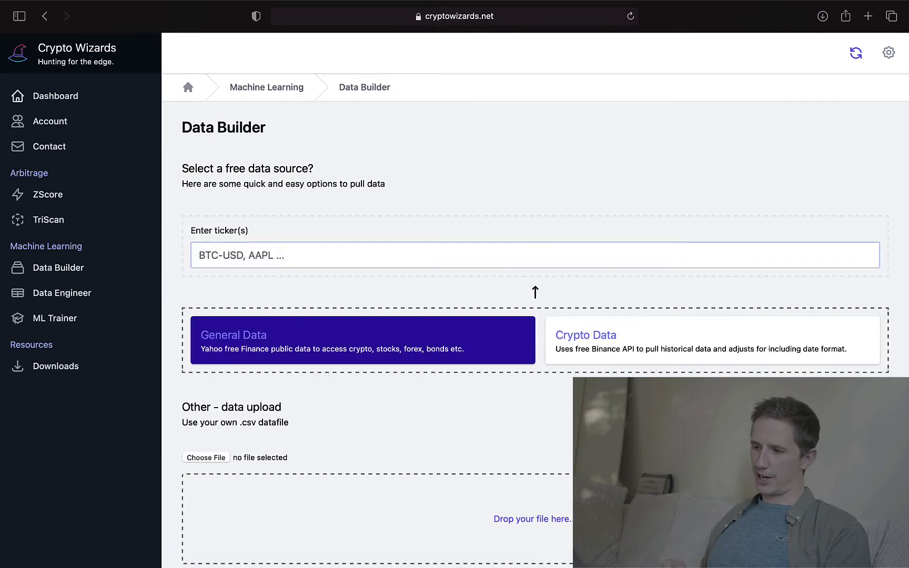
left_click(199, 255)
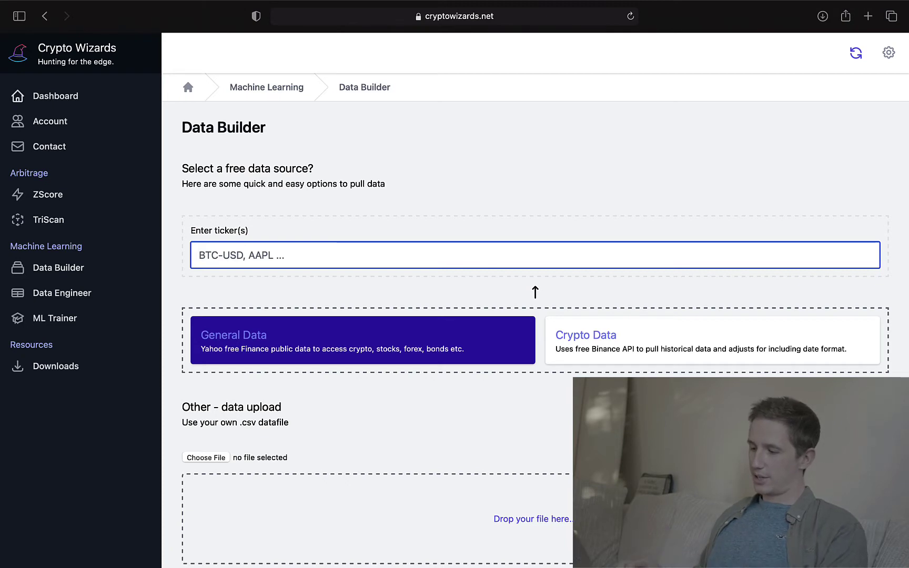
type("AA")
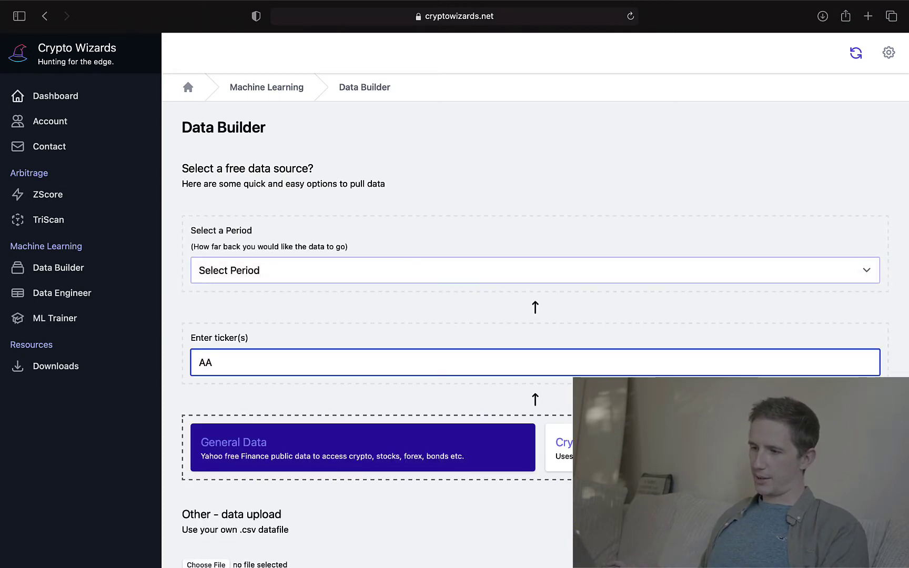
type("PL,MS")
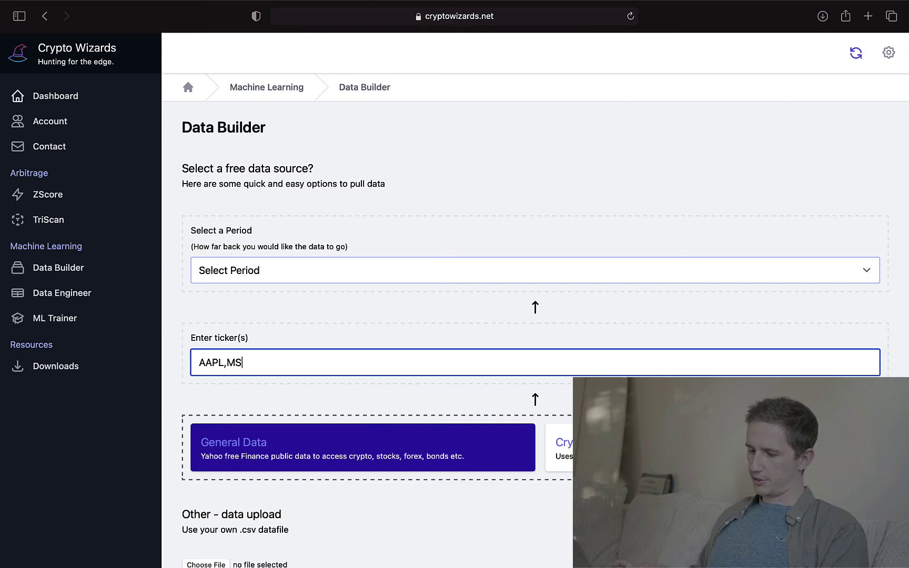
type("FT,TSLA")
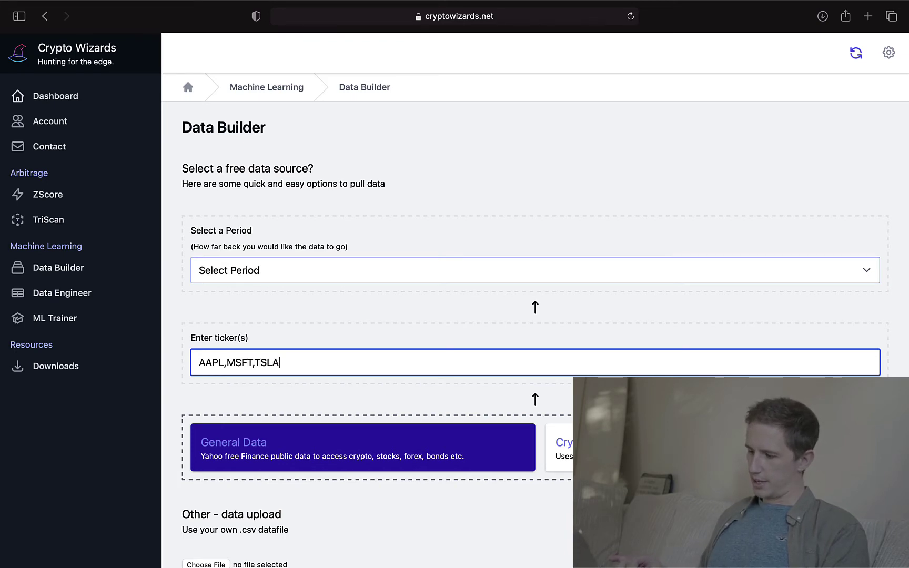
type(",GOOG")
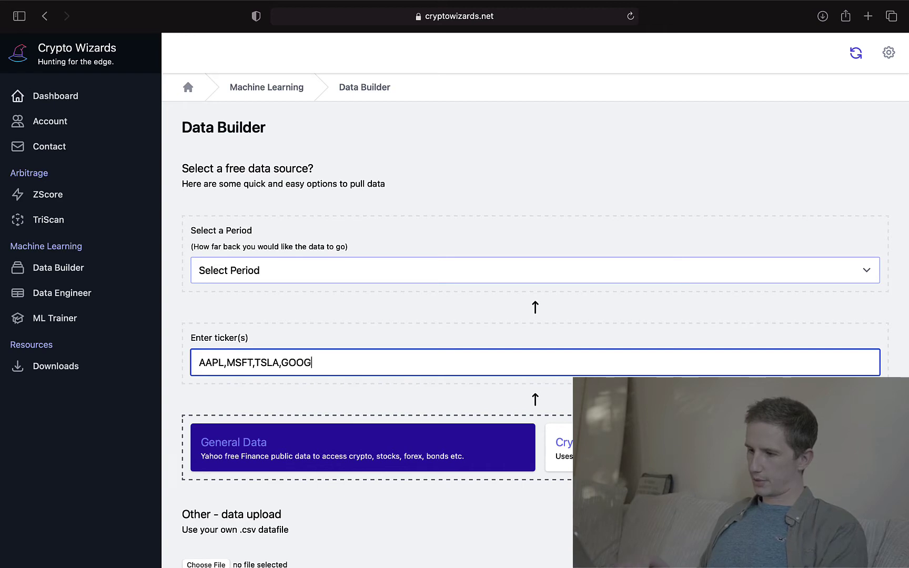
Set the data period to 10 Year and the interval to 1 Day
left_click(534, 270)
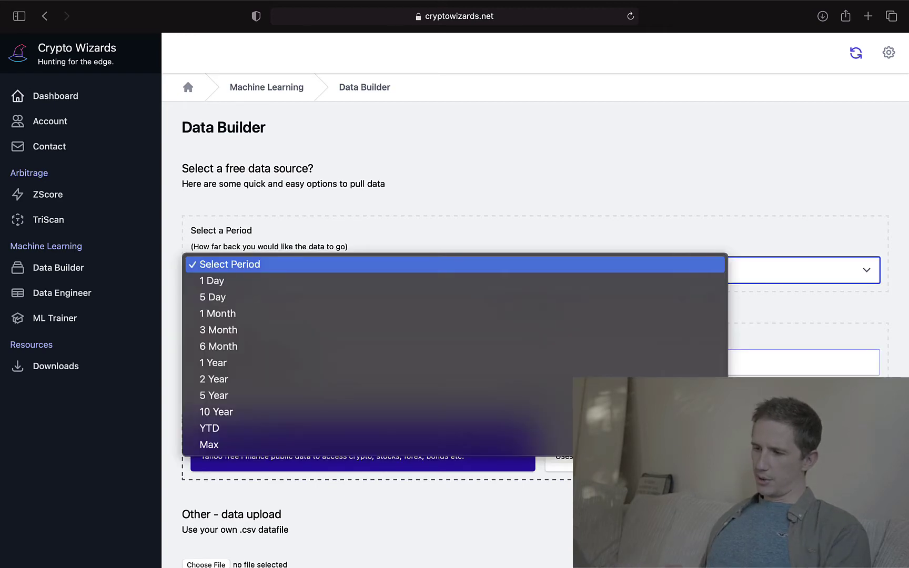
key("Return")
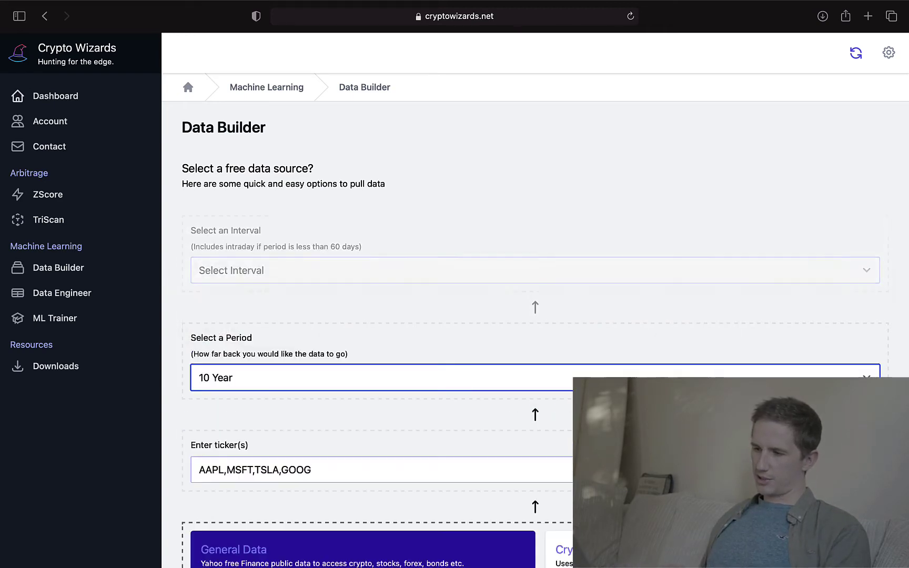
key("shift+Tab")
key("space")
key("Down")
key("Down")
key("Down")
key("Down")
key("Down")
key("Down")
key("Down")
key("Down")
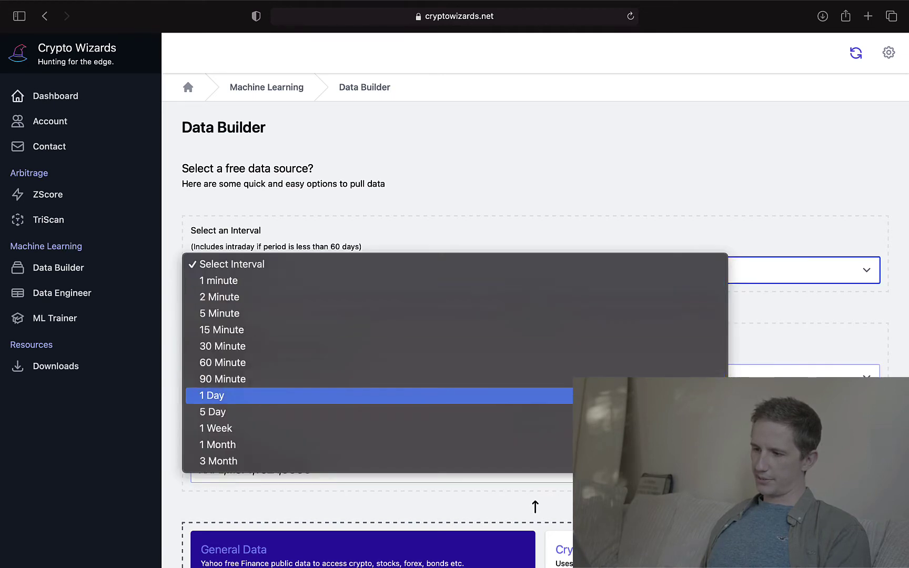
key("Return")
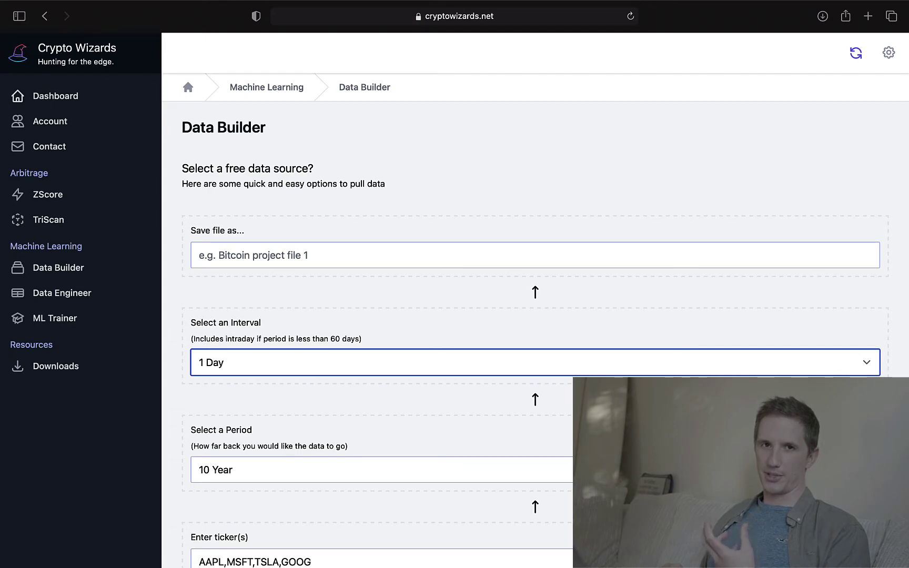
left_click(382, 476)
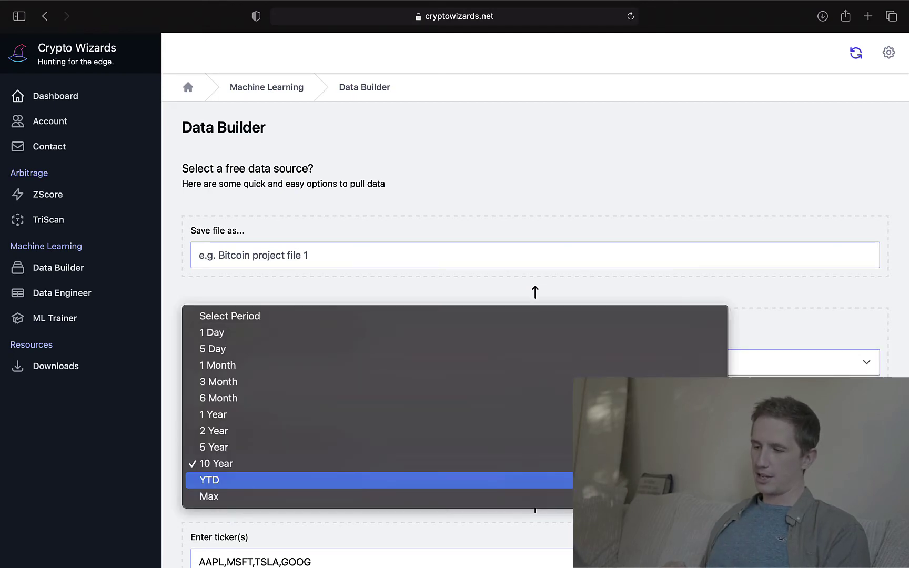
left_click(368, 463)
left_click(368, 361)
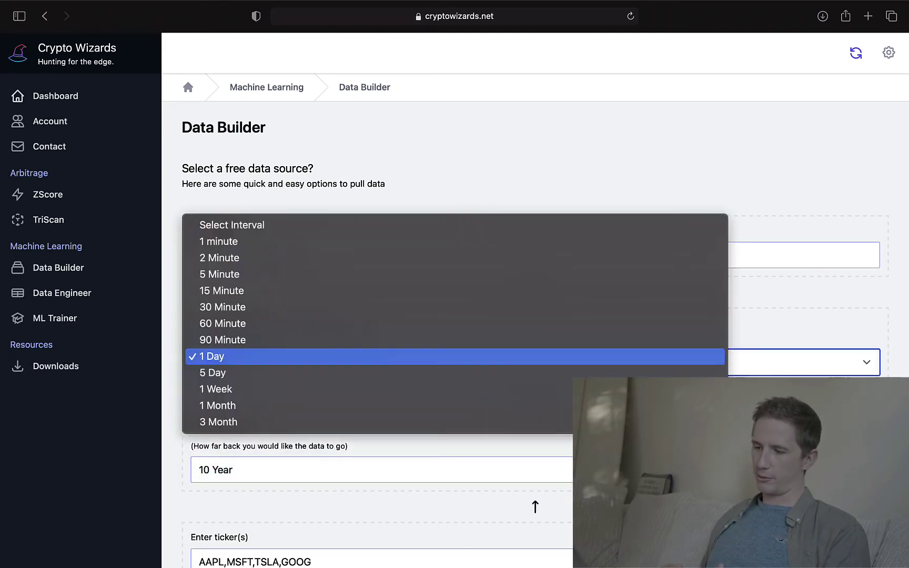
key("Escape")
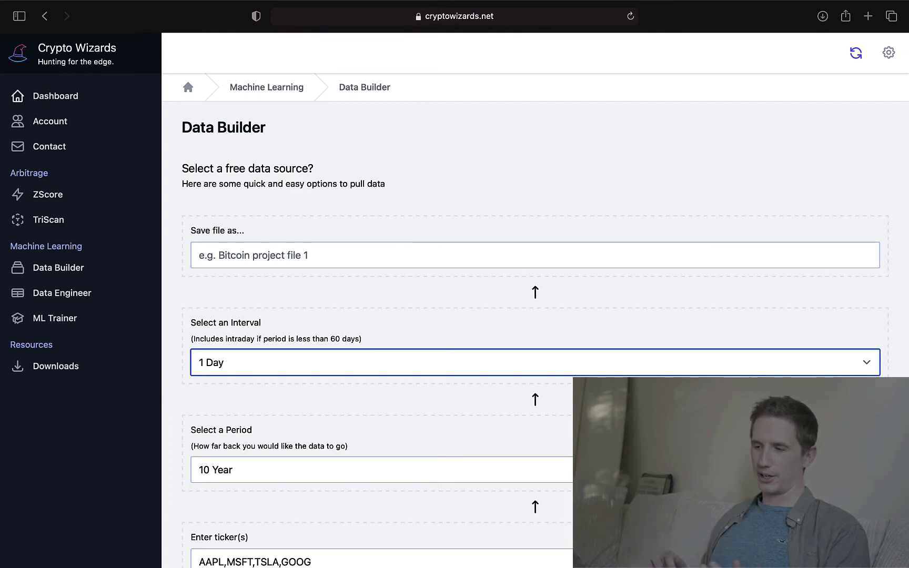
Name the output file TECH_STOCKS and fetch the data
left_click(199, 255)
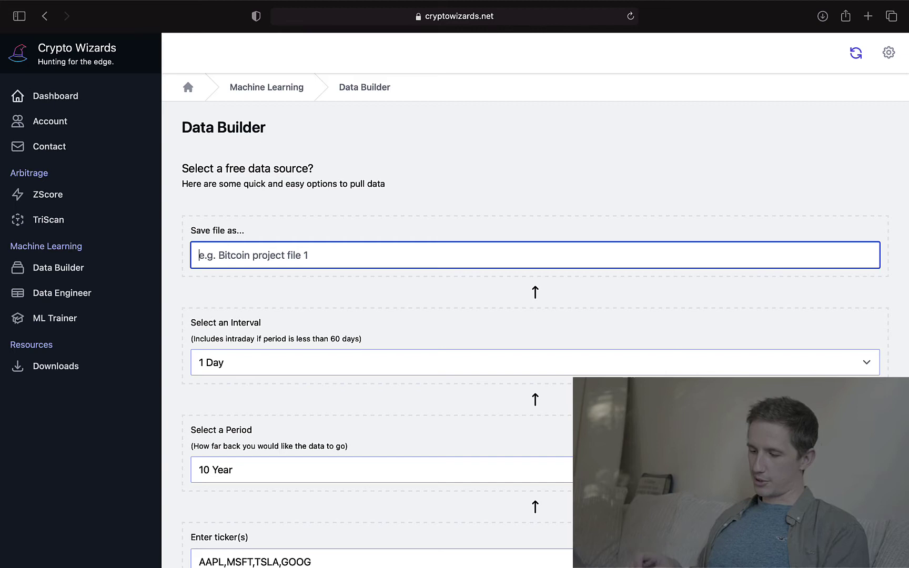
key("Return")
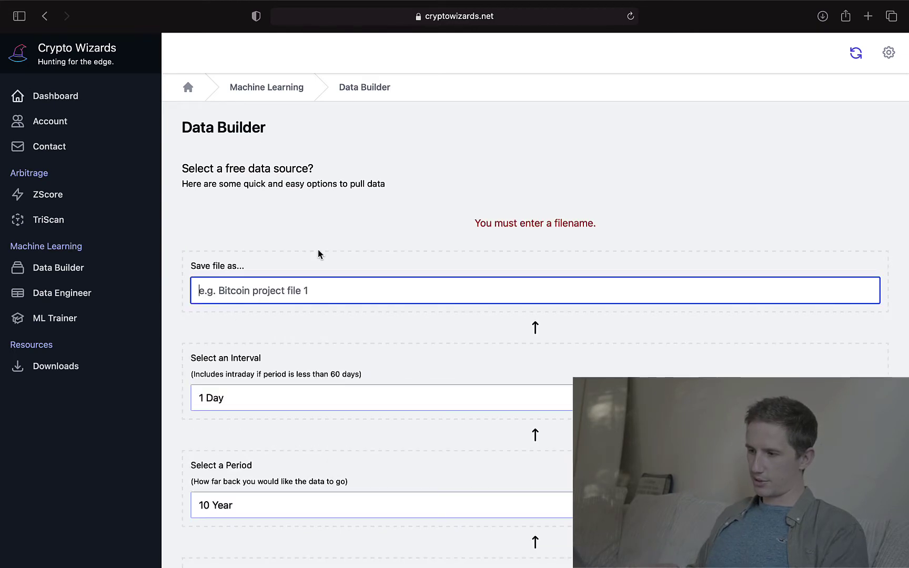
type("TECH_STOCKS")
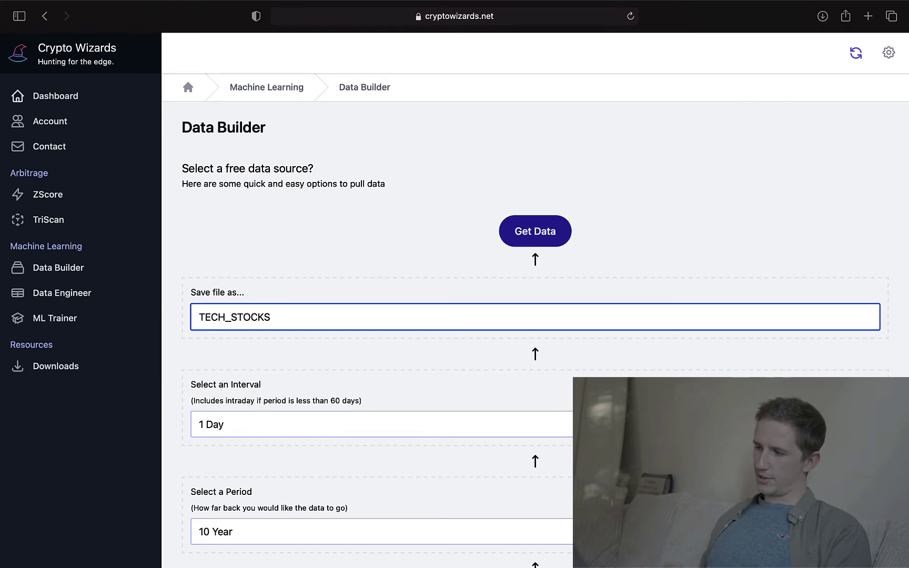
left_click(534, 231)
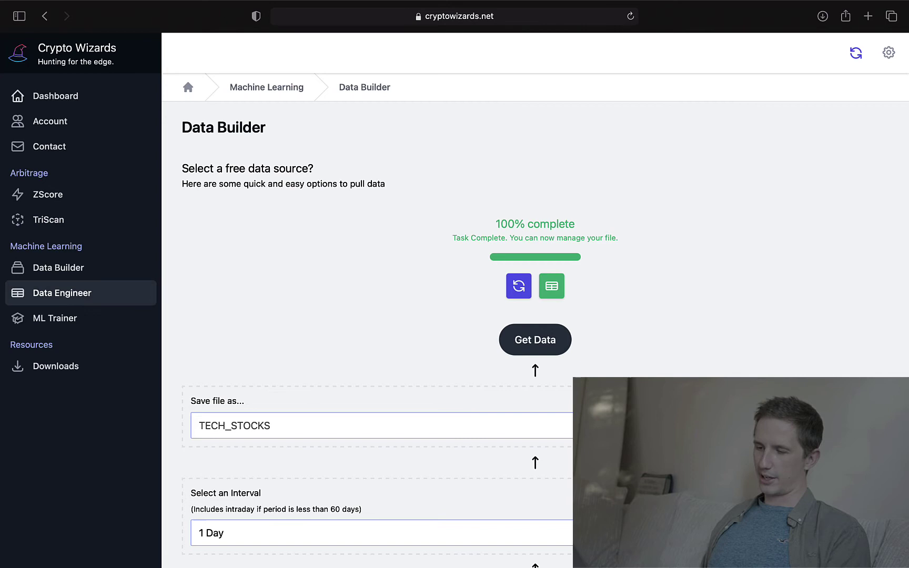
Download TECH_STOCKS.csv from the Data Engineer file list and open it full screen in Numbers
left_click(551, 286)
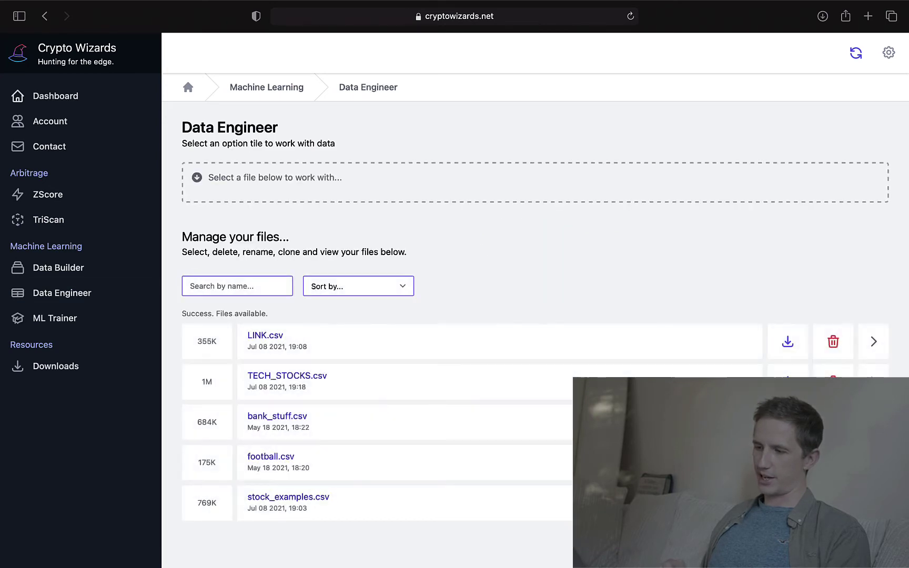
scroll(536, 297, "down", 1)
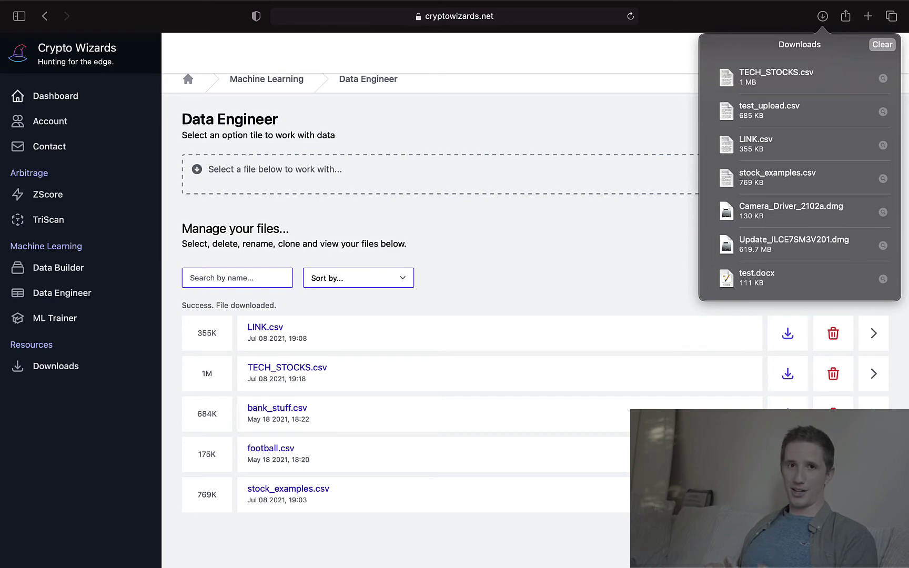
double_click(799, 77)
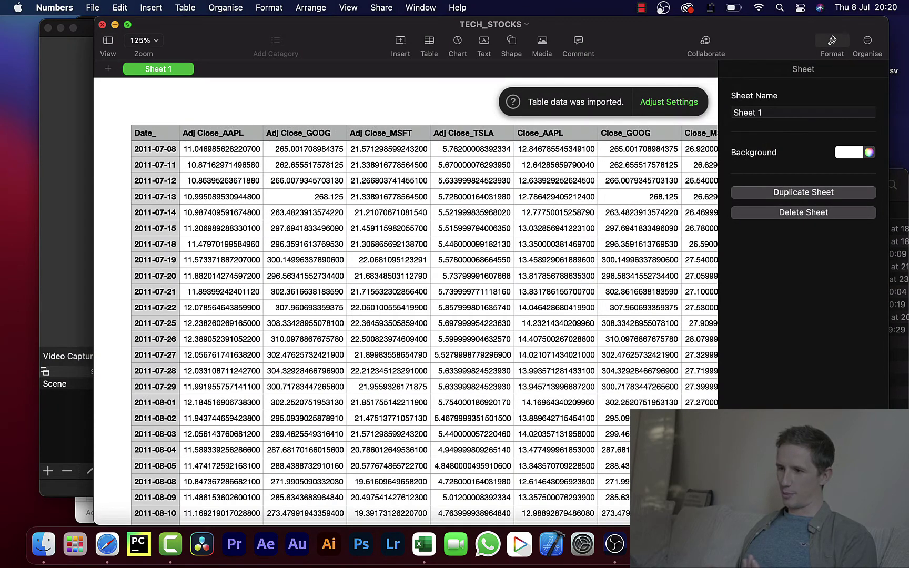
mouse_move(127, 24)
left_click(167, 48)
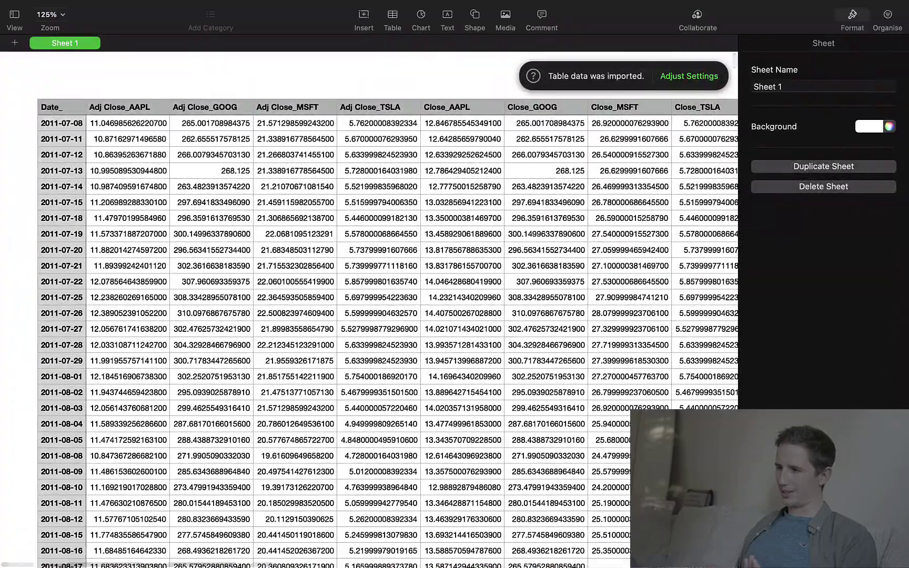
Examine the price and volume columns for each ticker and the range of dates in the TECH_STOCKS table
scroll(368, 315, "right", 3)
scroll(369, 315, "right", 3)
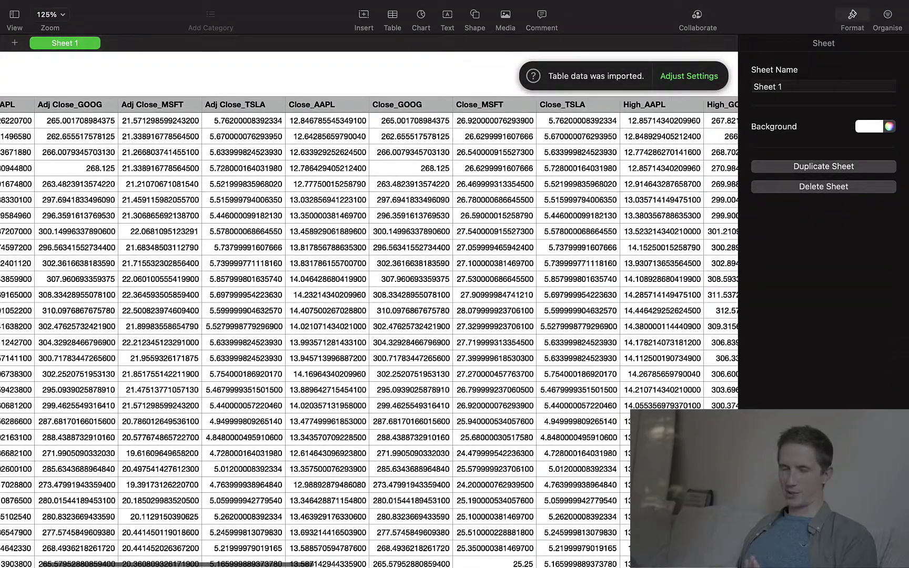
scroll(368, 316, "left", 2)
scroll(369, 331, "left", 3)
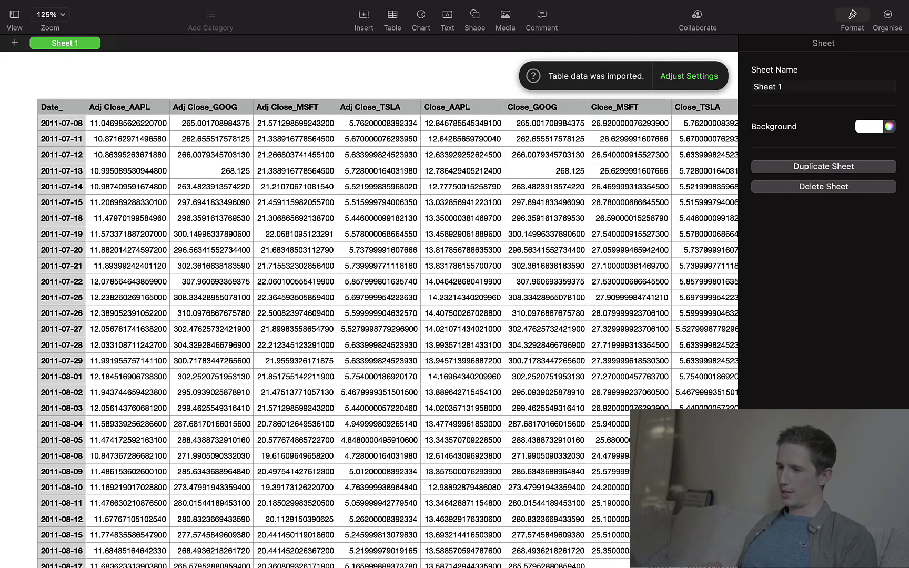
scroll(369, 316, "right", 5)
scroll(368, 316, "down", 1)
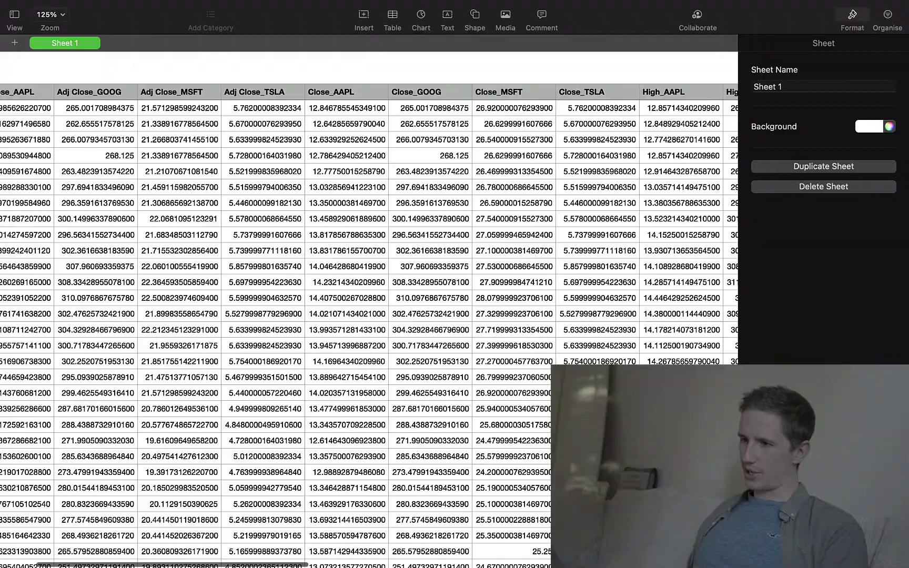
scroll(368, 315, "left", 3)
scroll(368, 316, "up", 1)
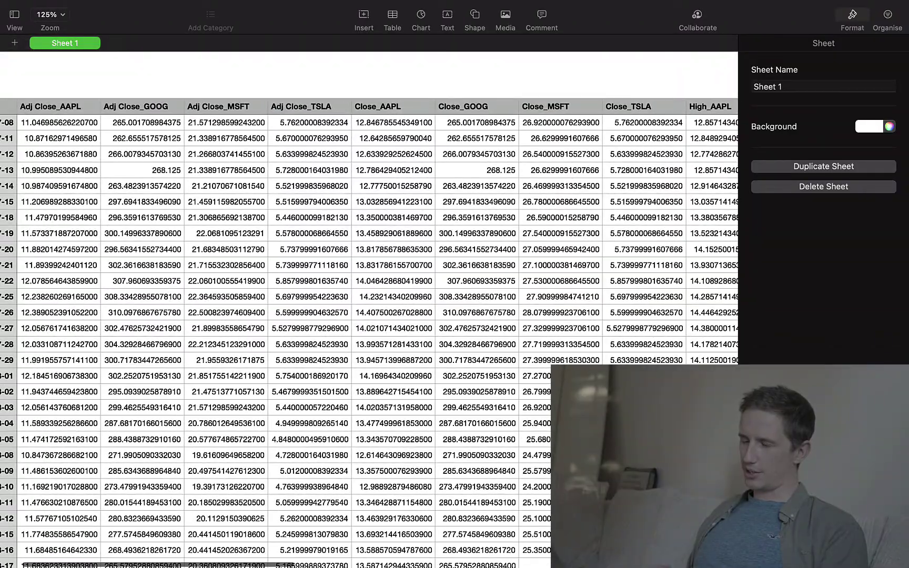
scroll(368, 315, "right", 20)
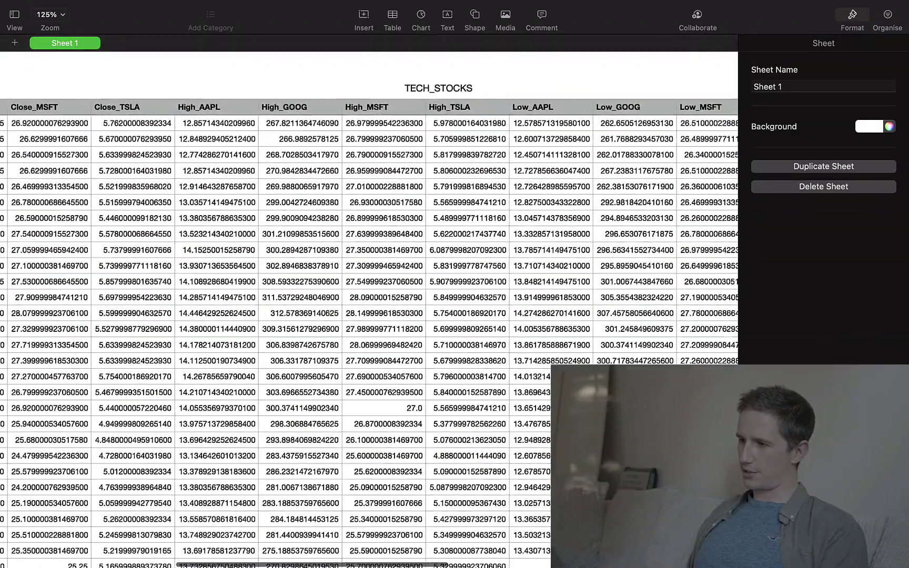
scroll(368, 315, "right", 20)
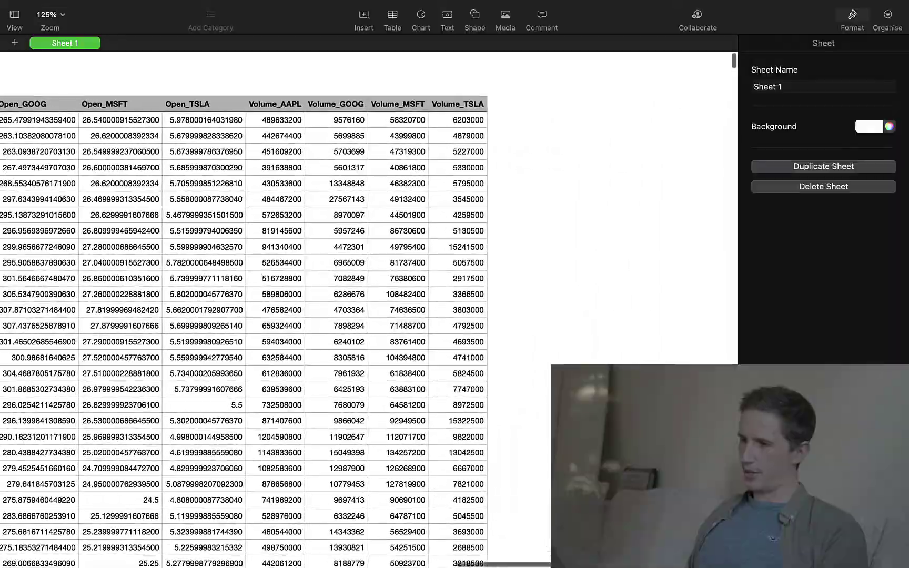
scroll(368, 315, "left", 20)
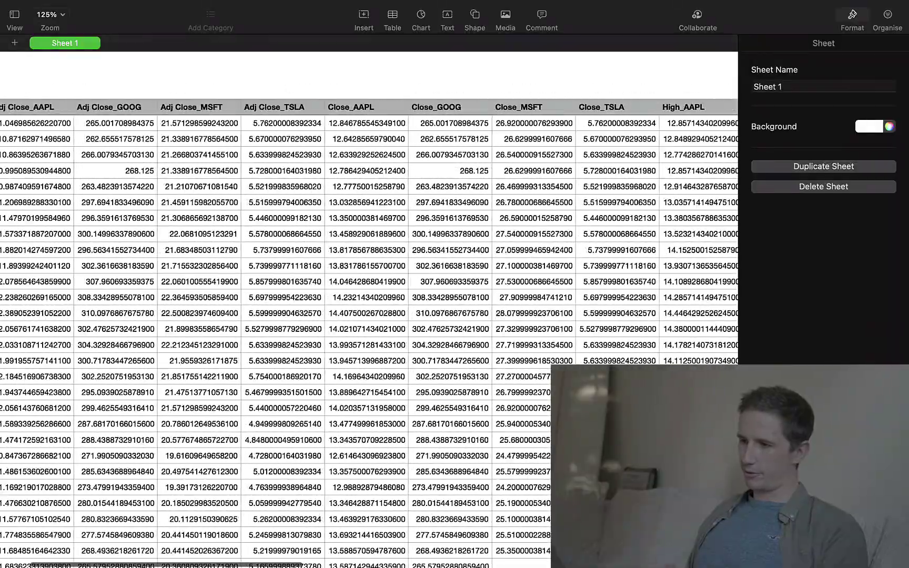
scroll(368, 315, "down", 20)
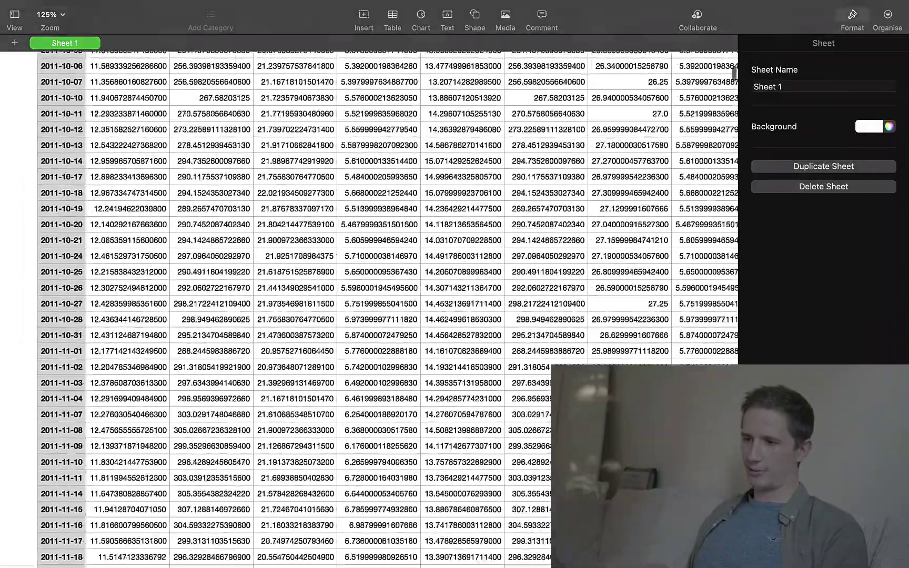
scroll(368, 315, "down", 20)
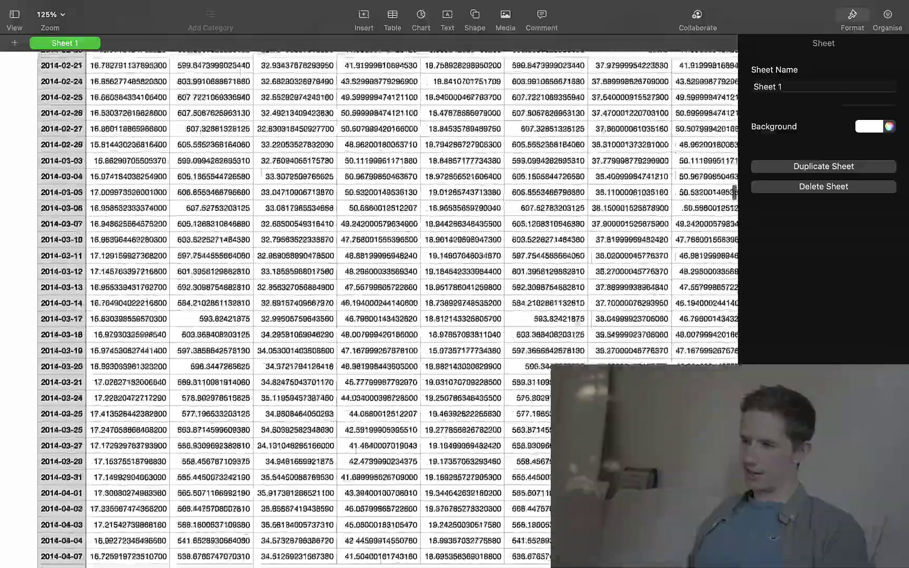
scroll(368, 315, "up", 20)
scroll(368, 315, "up", 20)
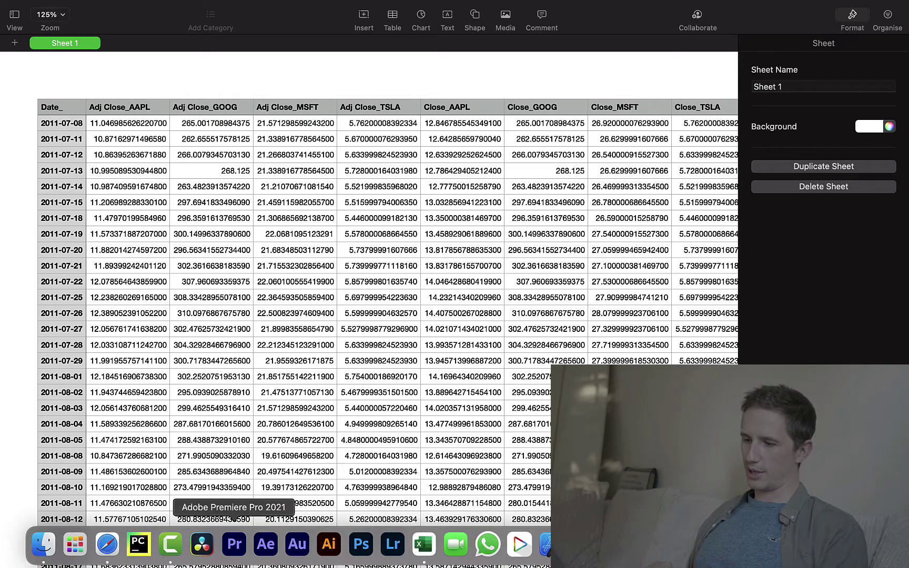
Return to Crypto Wizards in Safari and start a General Data request in the Data Builder
left_click(107, 547)
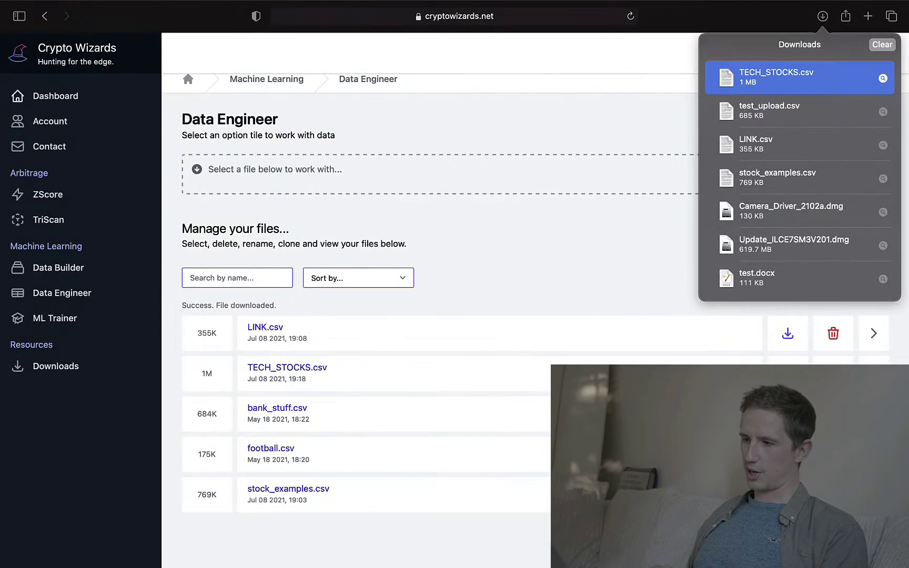
key("Escape")
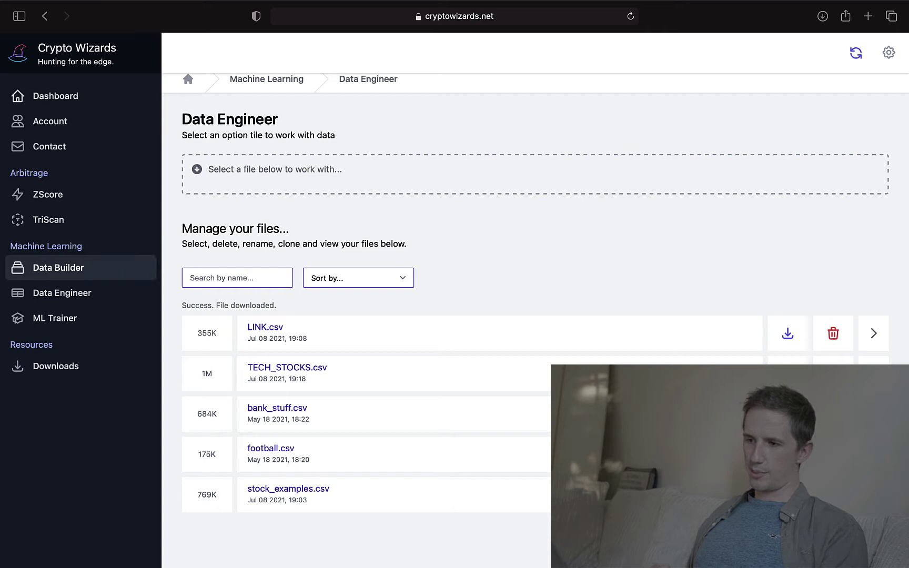
left_click(58, 267)
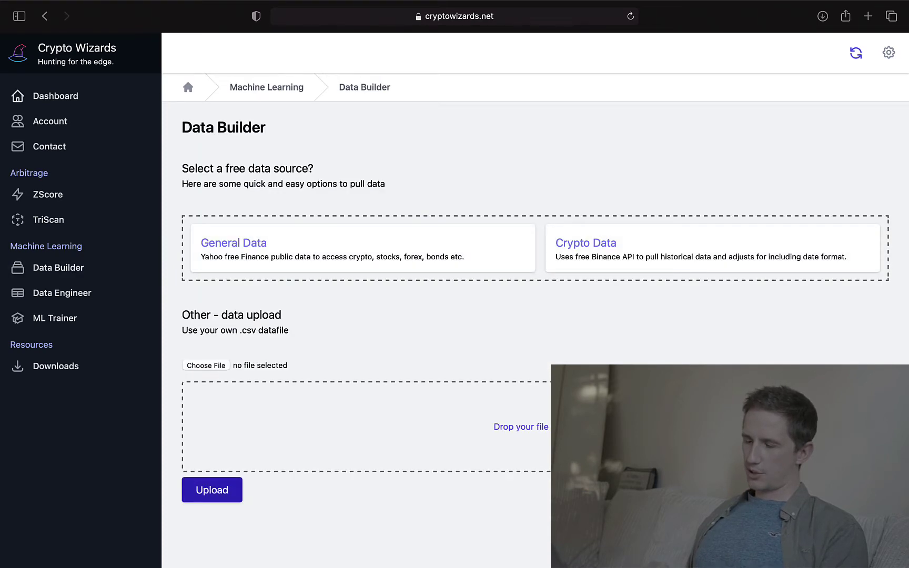
left_click(282, 247)
left_click(283, 251)
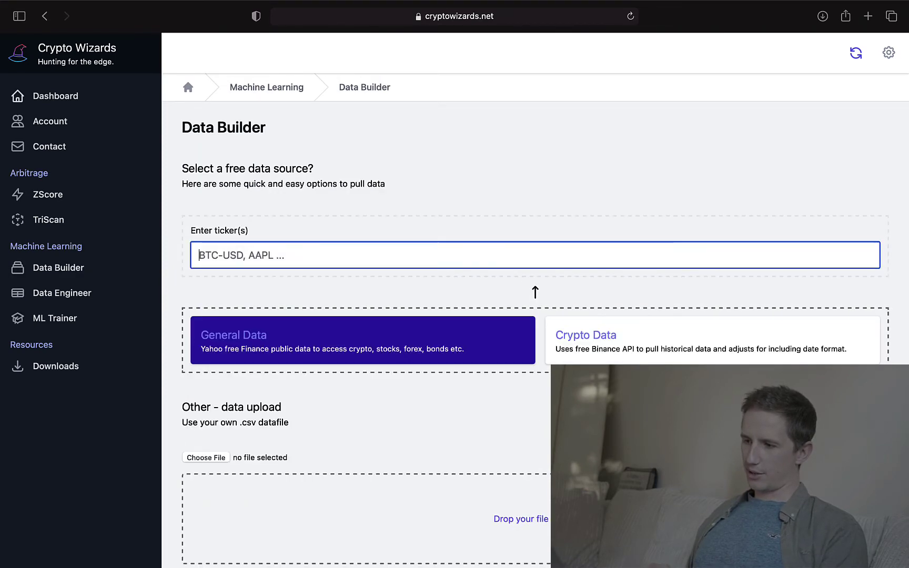
Enter BTC-USD,ETH-USD as the tickers for the General Data request
type("BTC-")
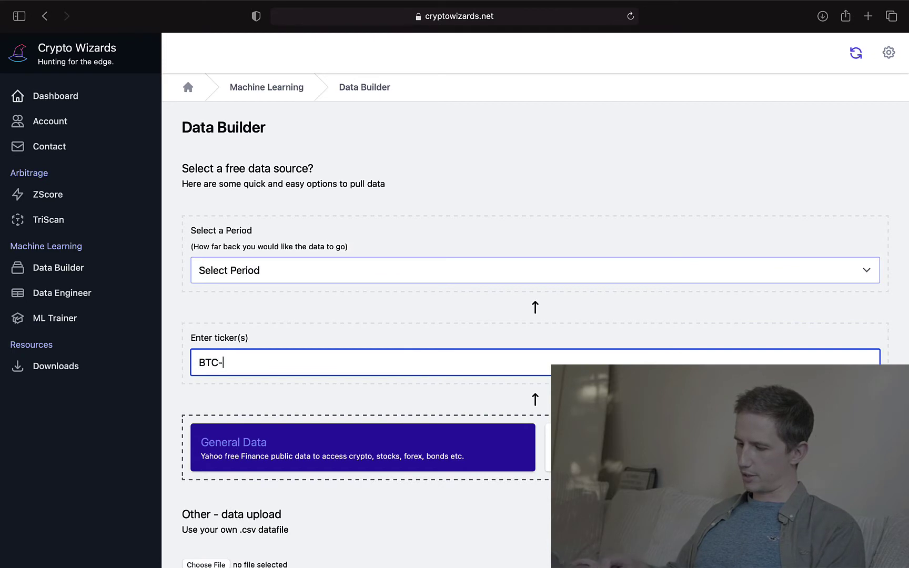
type("USD")
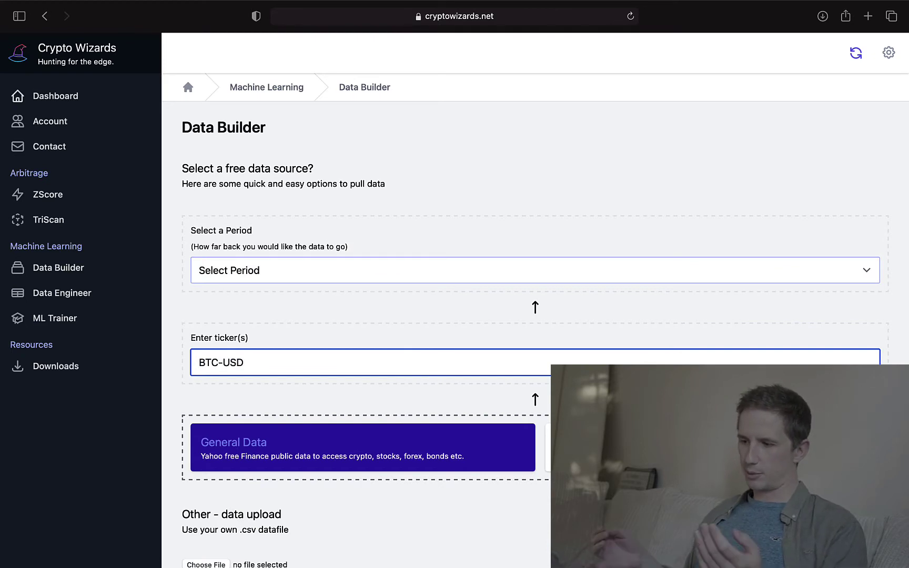
type(",")
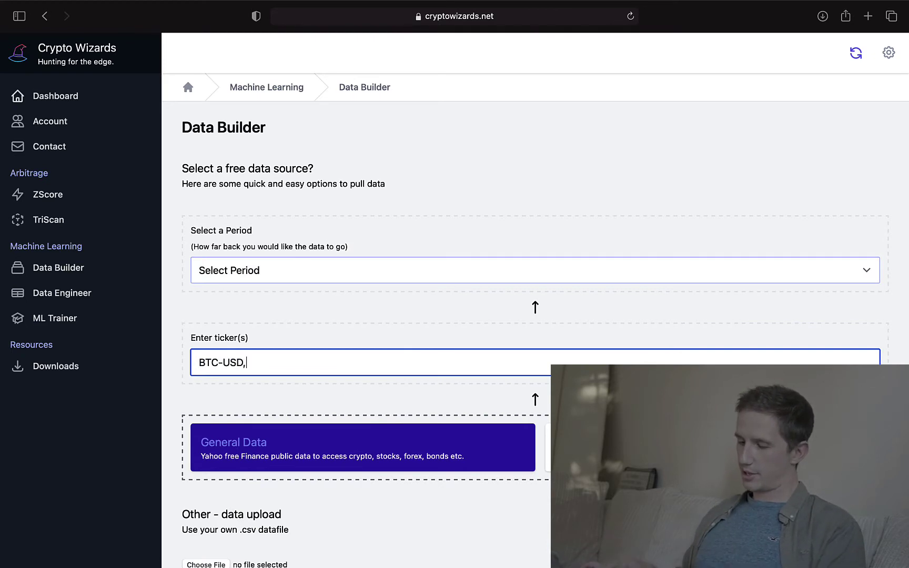
type("ETH-U")
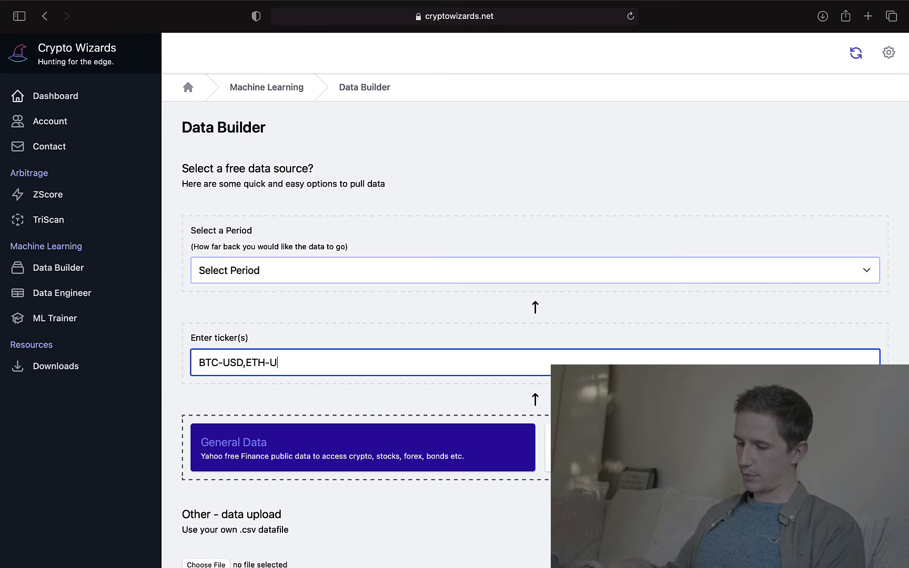
type("SD")
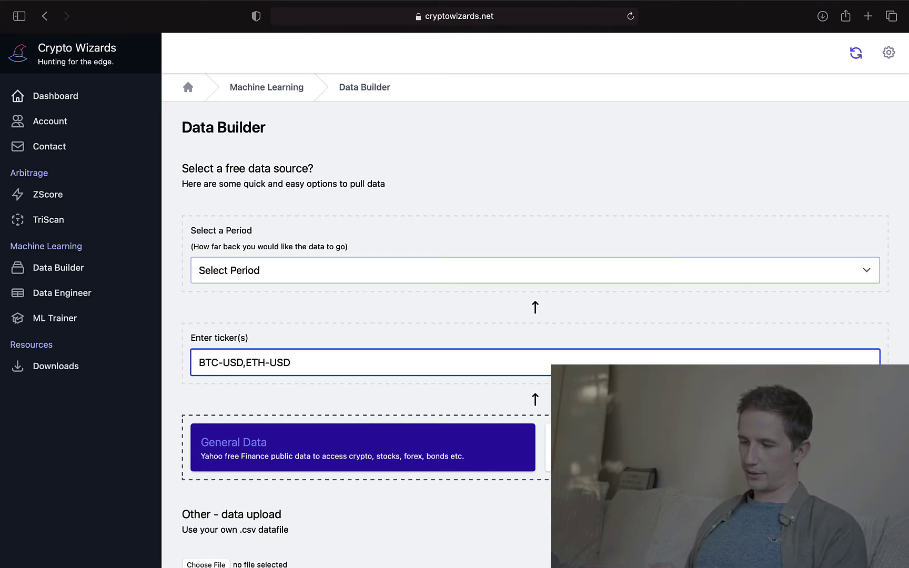
Set the crypto data period to 5 Year and the interval to 1 Day
left_click(534, 270)
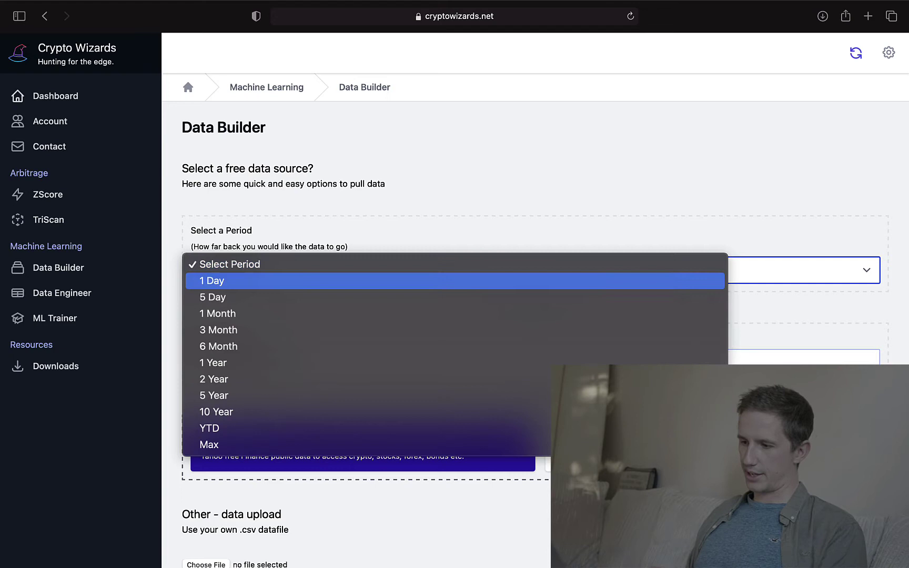
left_click(369, 395)
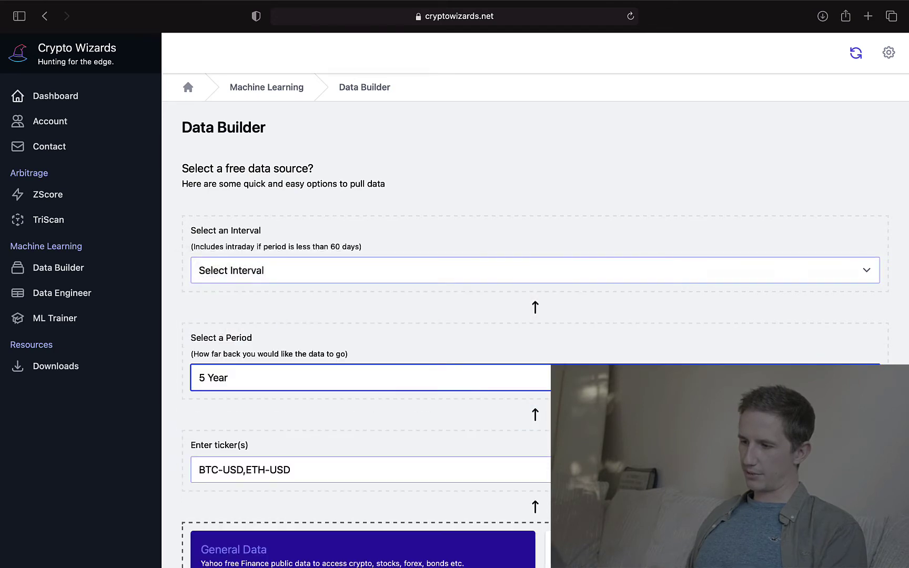
left_click(534, 270)
left_click(368, 396)
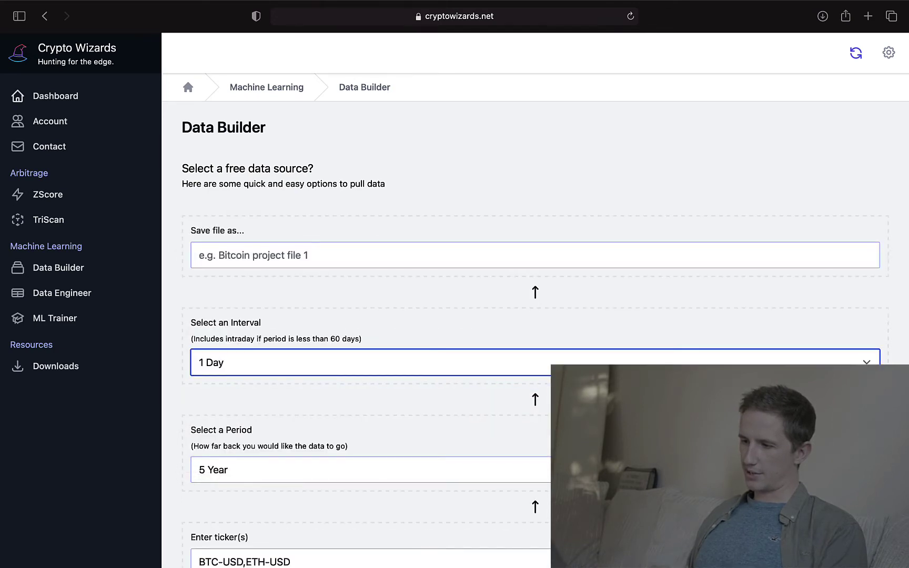
Name the output file CRYPTO, fetch the data and go to the Data Engineer file list
type("CRYPTO")
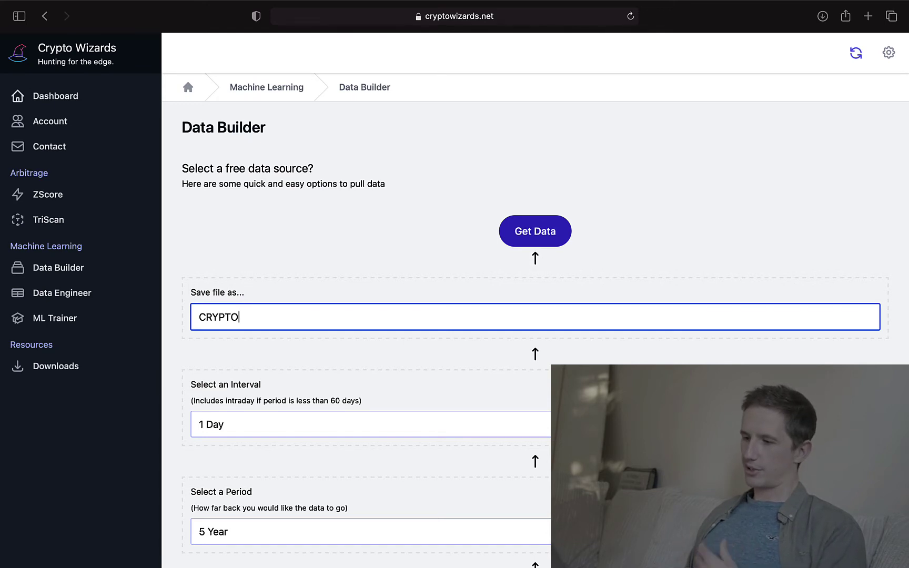
left_click(535, 231)
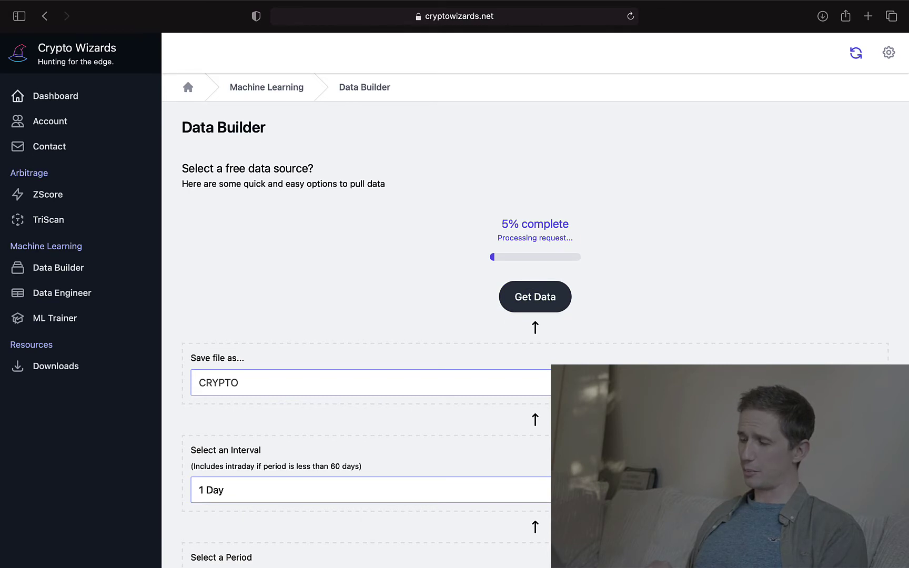
left_click(551, 285)
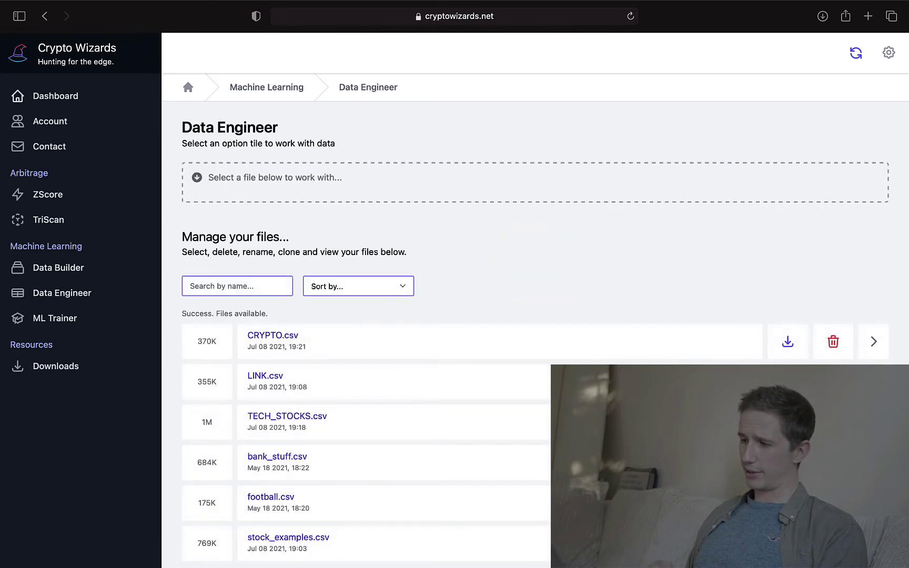
Open the file info preview of CRYPTO.csv and examine its date, price and volume columns for both tickers
scroll(535, 315, "down", 2)
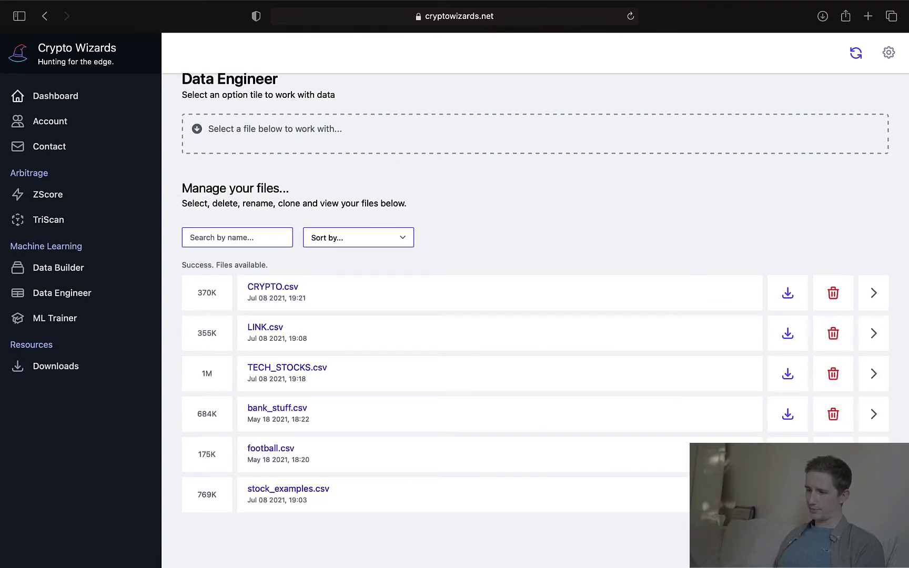
left_click(273, 286)
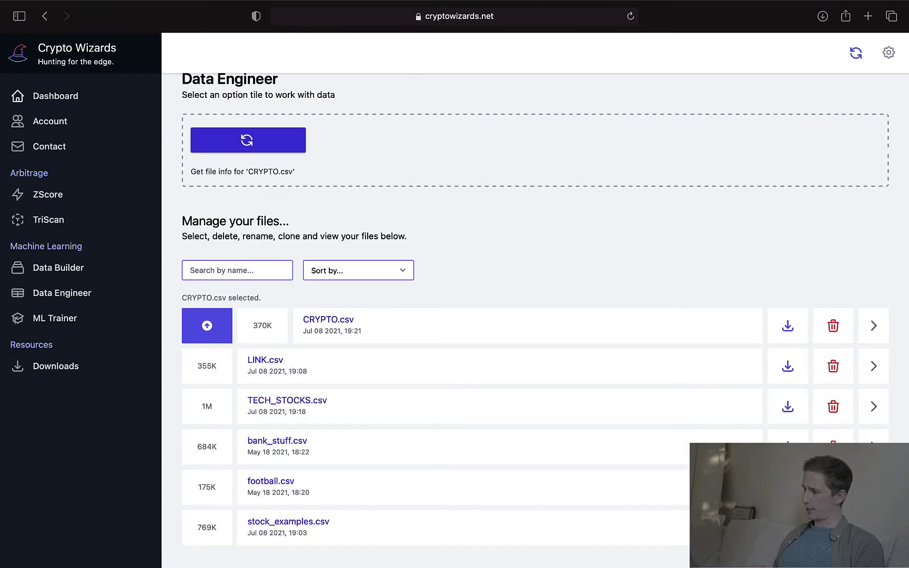
left_click(873, 326)
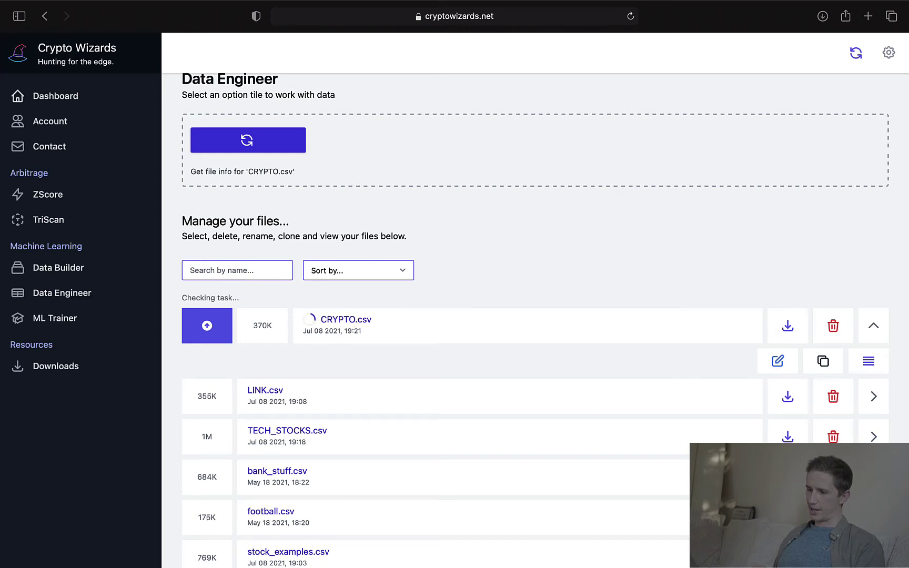
scroll(535, 320, "down", 4)
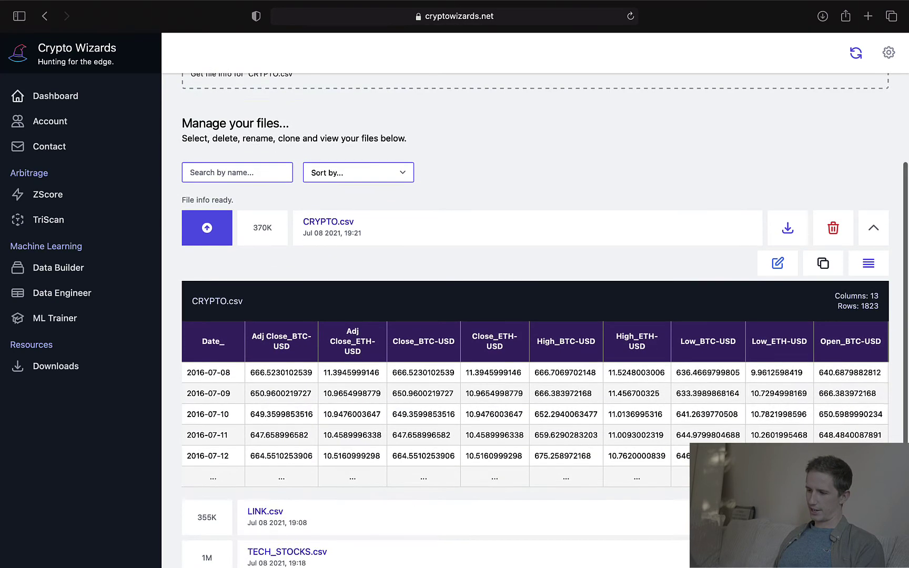
scroll(535, 403, "right", 5)
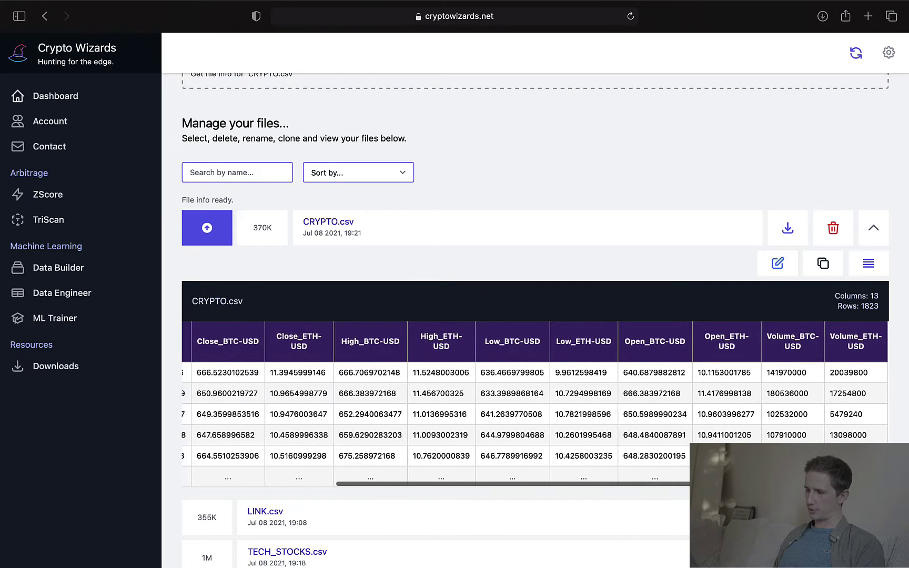
scroll(535, 404, "left", 5)
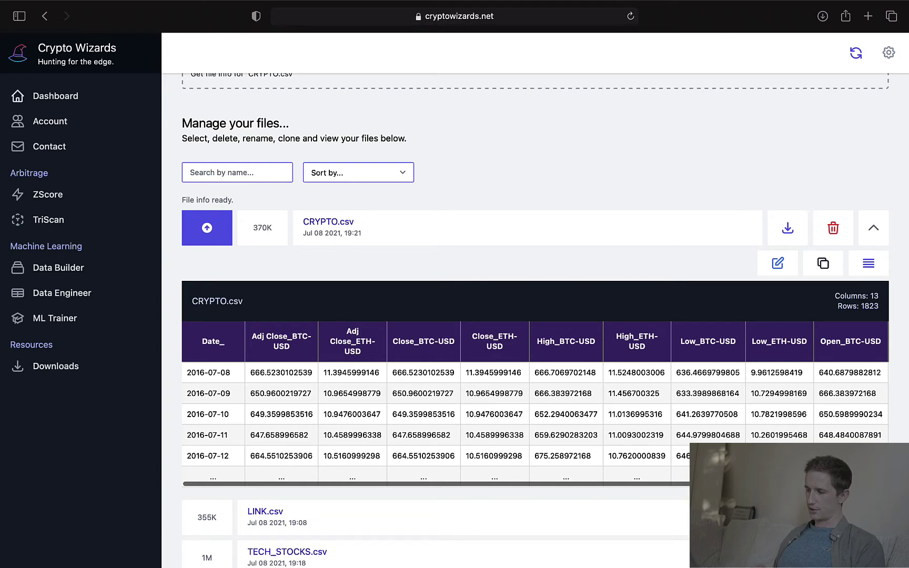
scroll(535, 404, "right", 5)
scroll(535, 404, "left", 5)
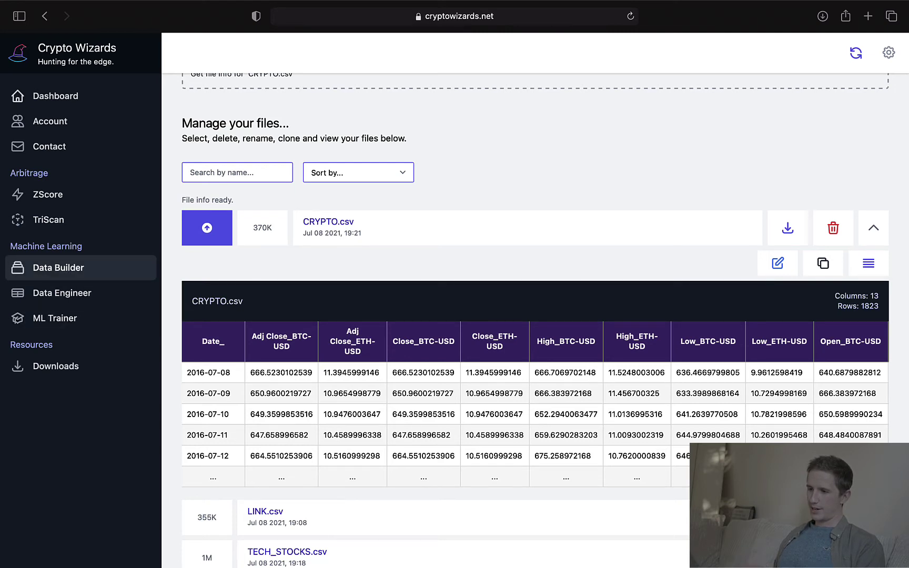
Choose Crypto Data as the source in the Data Builder and browse the list of Binance coin pairs
left_click(58, 267)
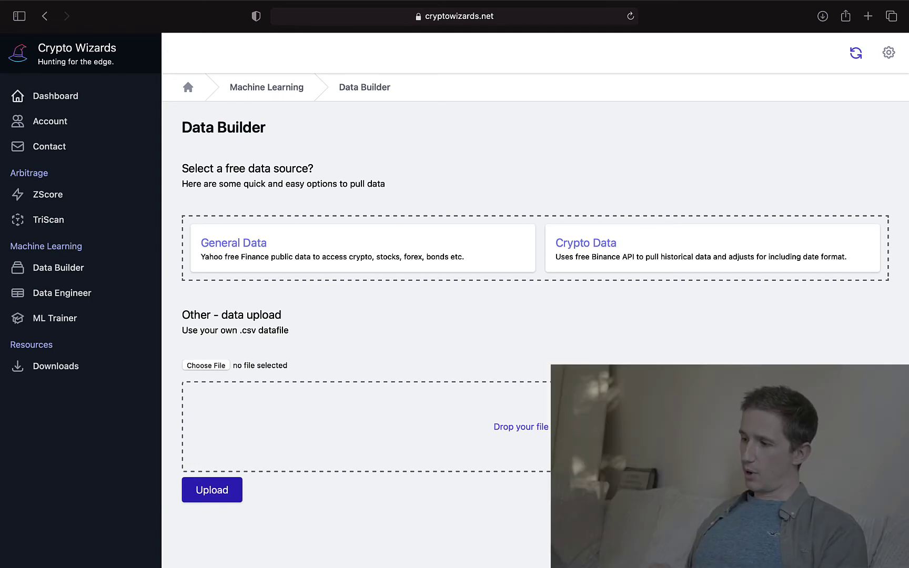
left_click(712, 247)
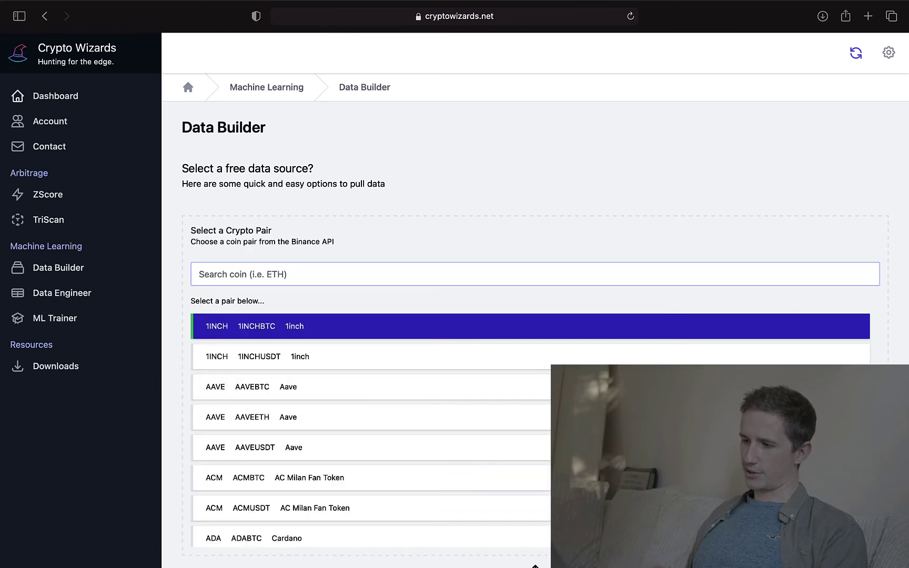
scroll(452, 316, "down", 10)
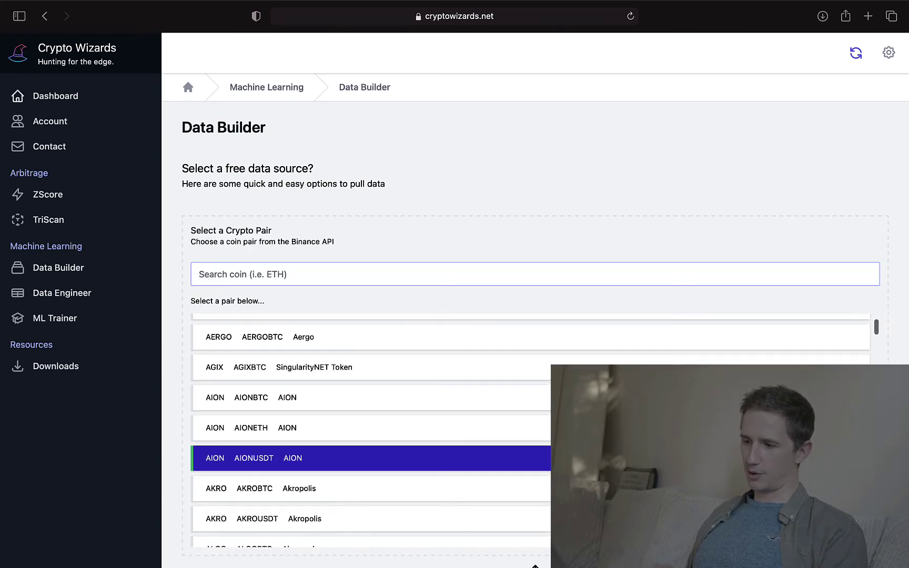
scroll(453, 317, "down", 10)
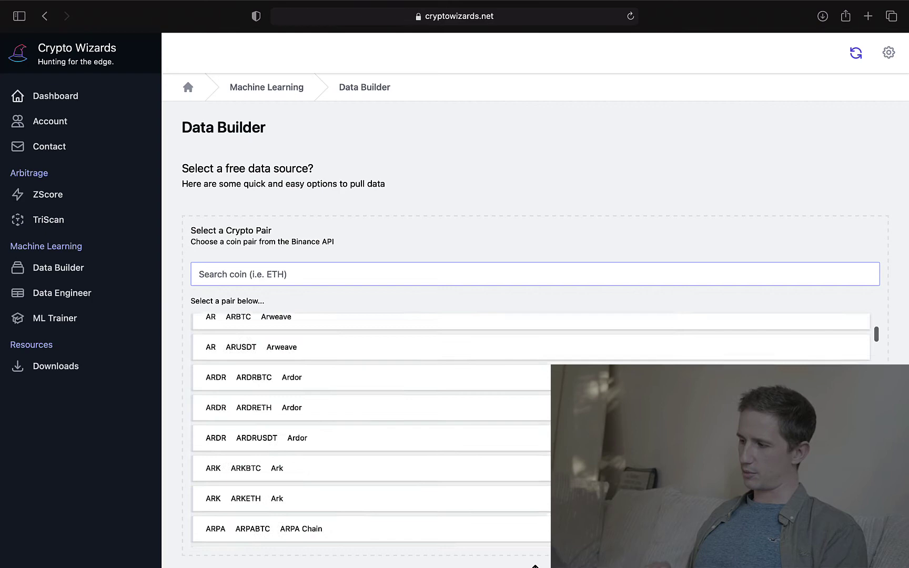
scroll(530, 430, "down", 15)
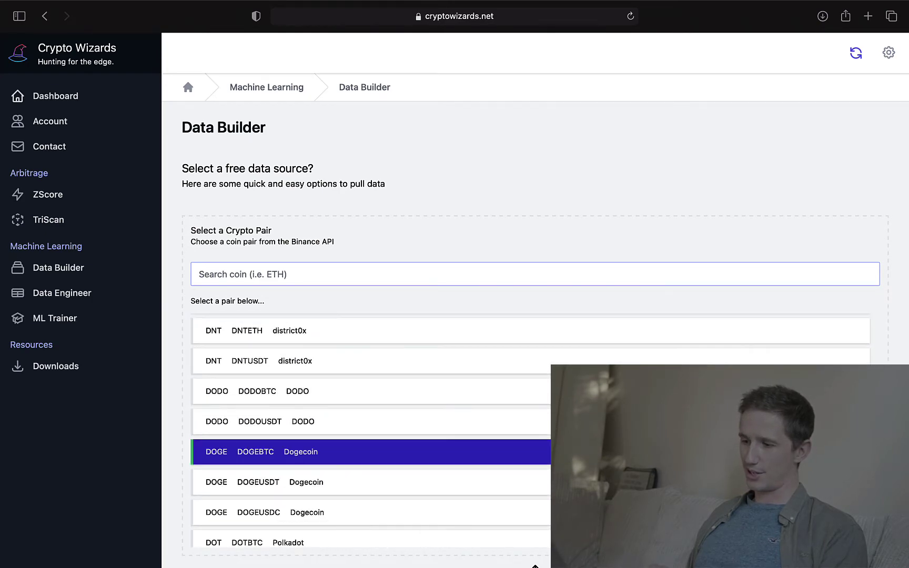
scroll(530, 430, "up", 20)
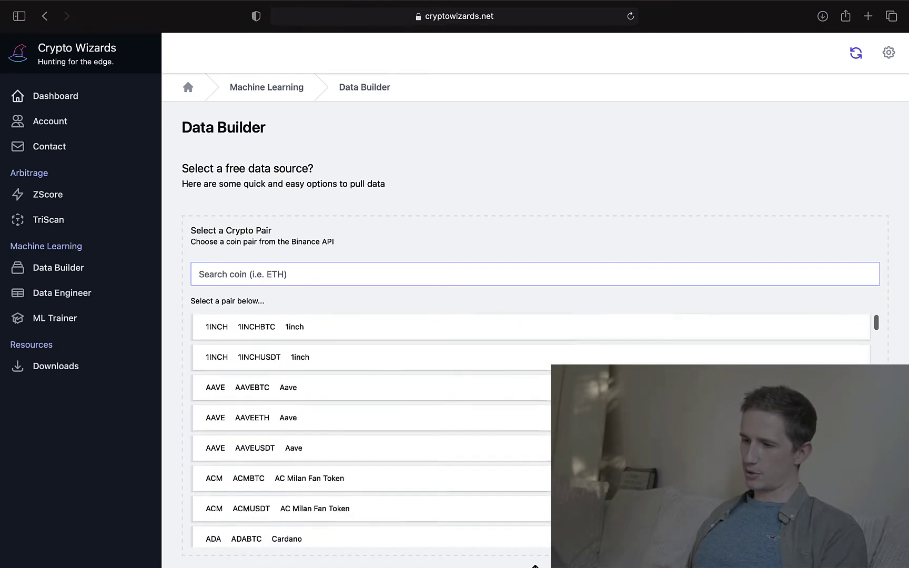
Search the coin pairs for ADA and select the ADAETH pair
left_click(199, 274)
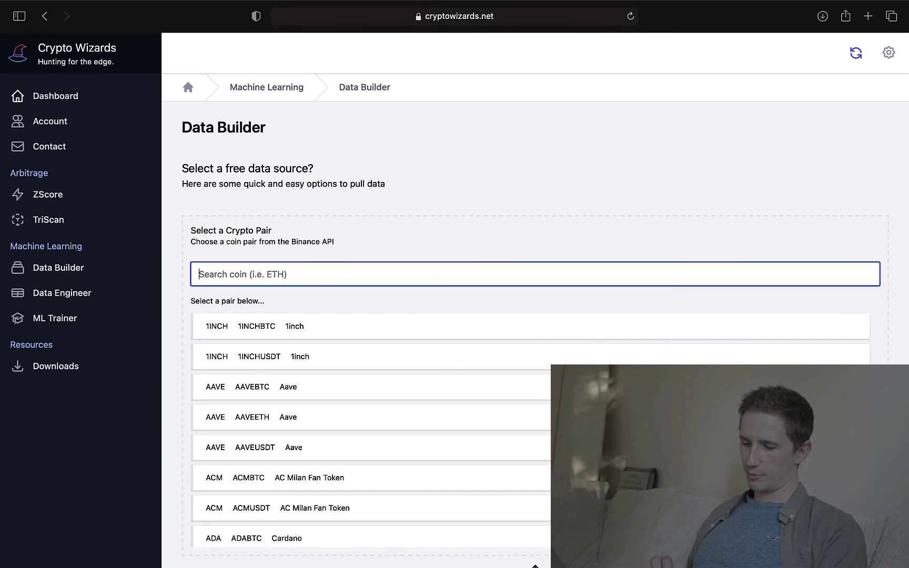
type("ADA")
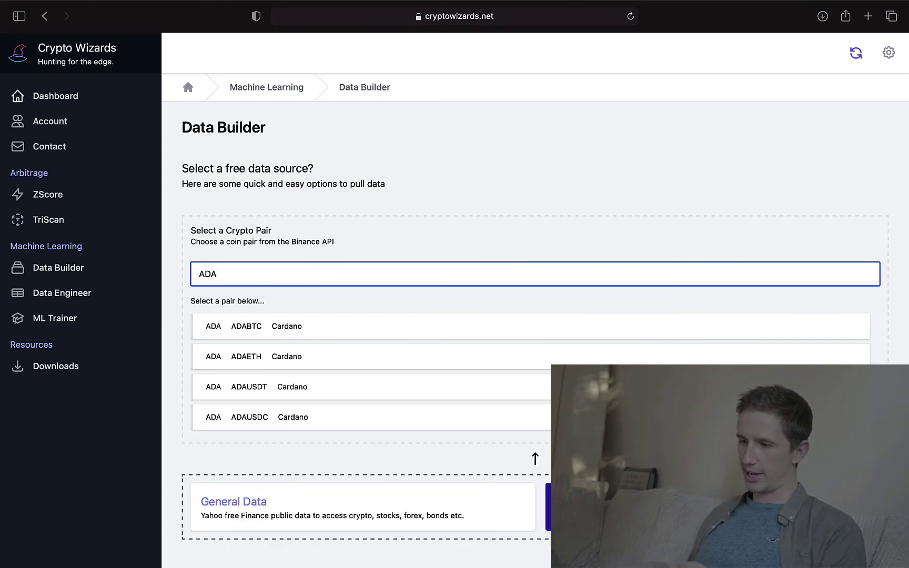
key("Down")
key("Down")
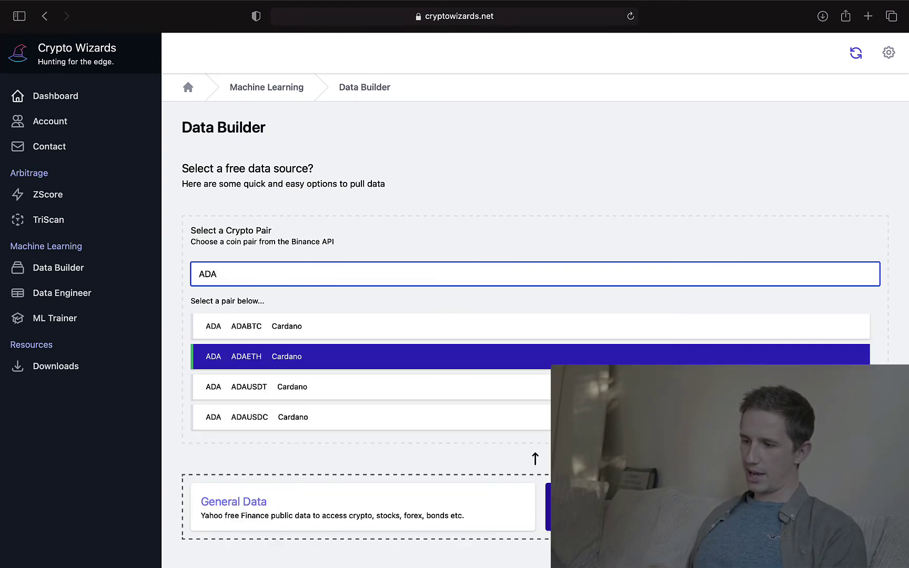
key("Up")
key("Down")
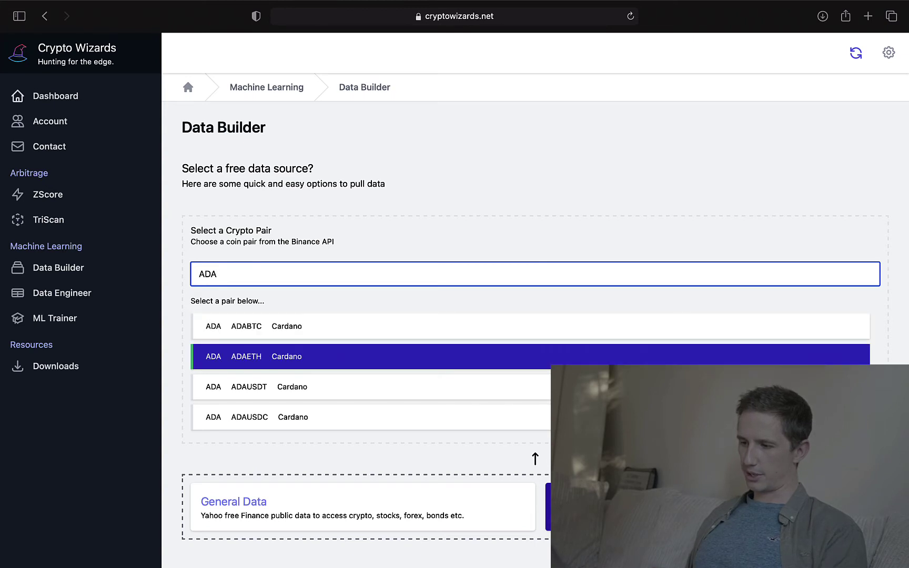
key("Down")
key("Up")
key("Return")
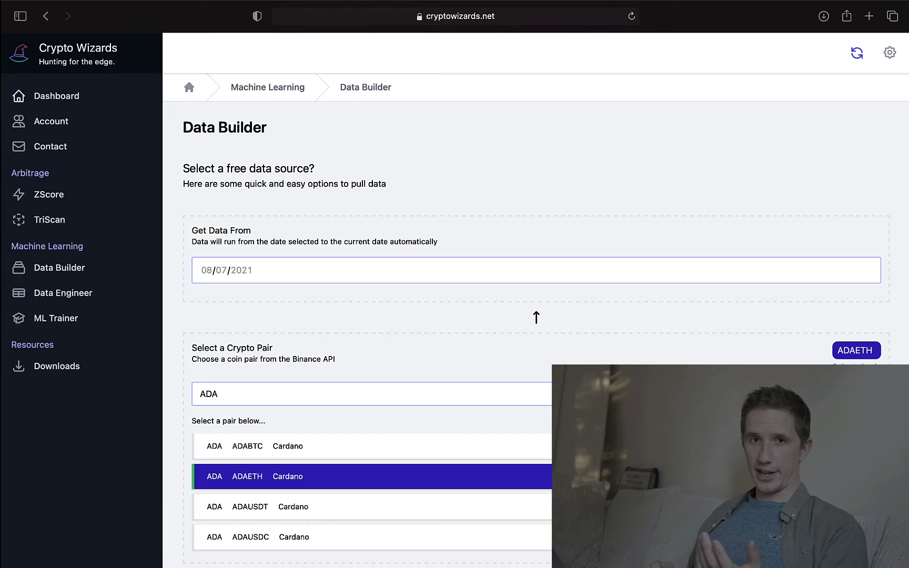
Set the data start date to 01/04/2021 and the interval to 1 Hour for the ADAETH pair
left_click(207, 269)
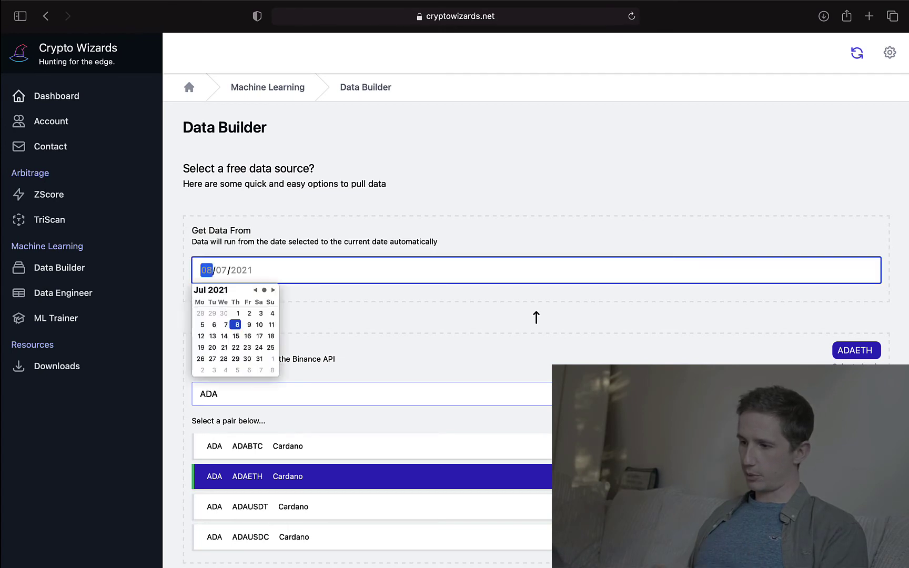
left_click(255, 290)
left_click(255, 290)
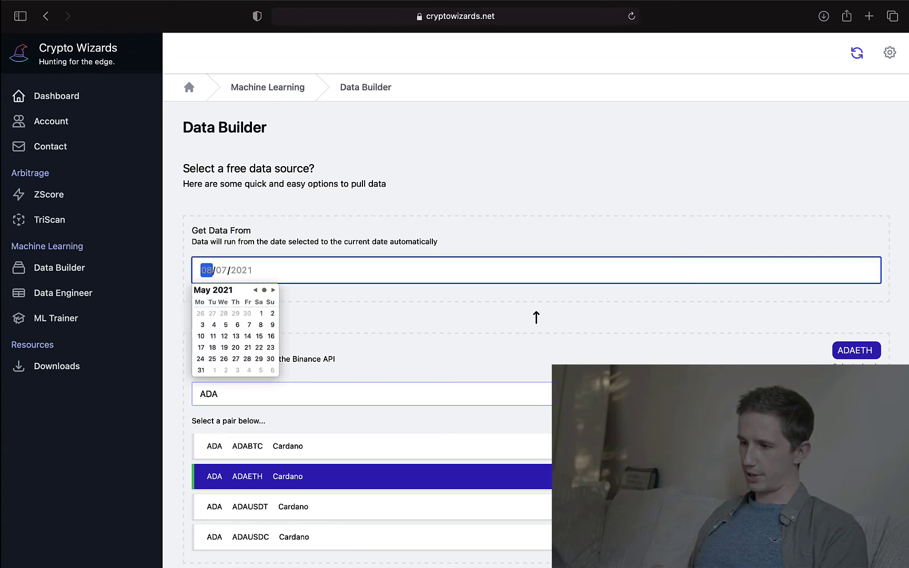
left_click(255, 290)
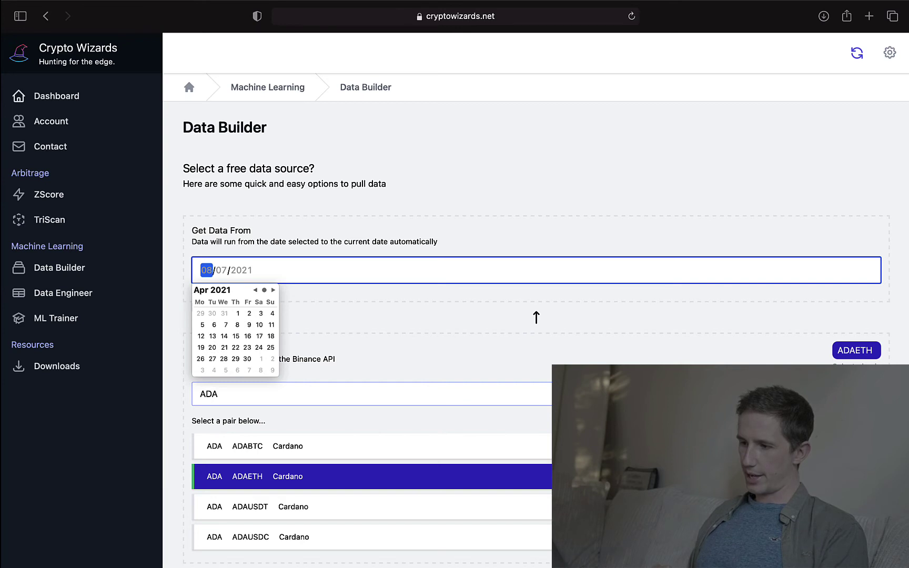
left_click(235, 313)
left_click(232, 270)
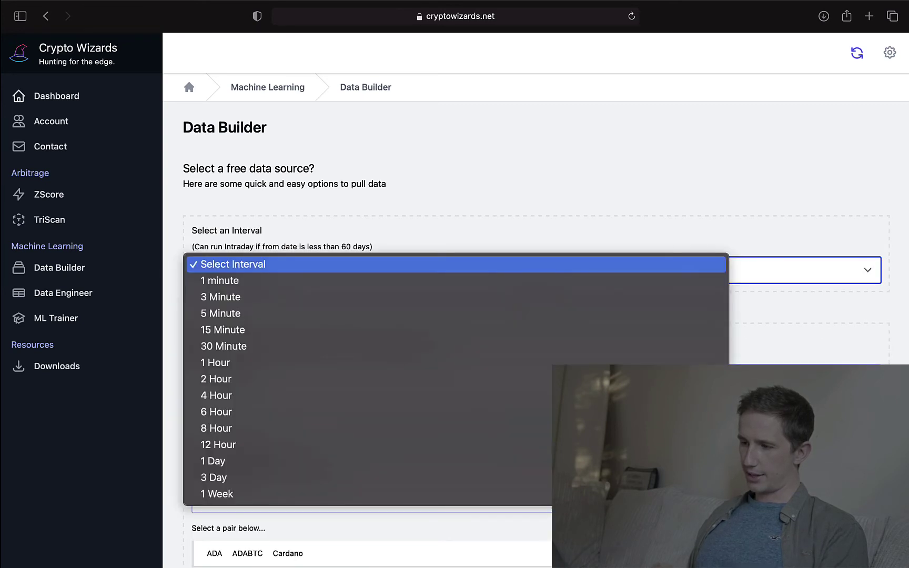
left_click(215, 362)
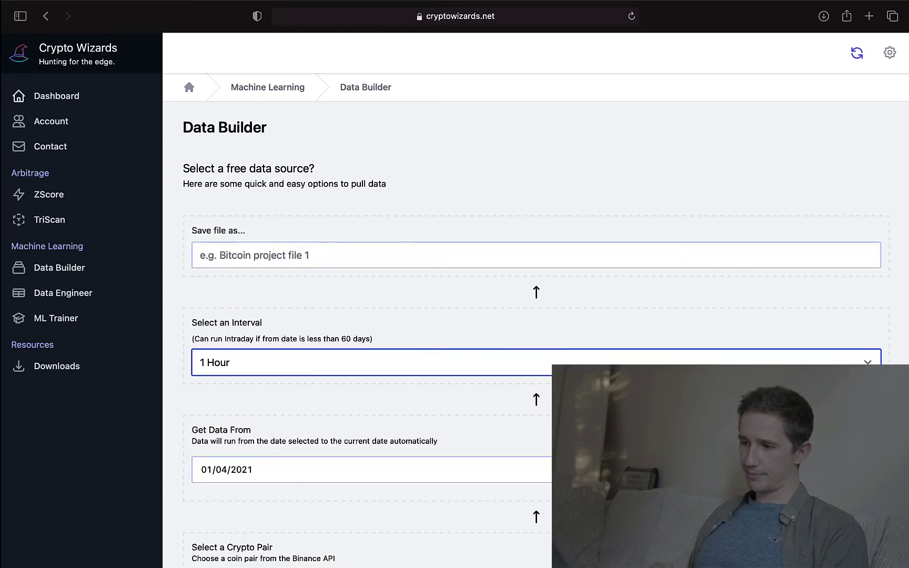
Save the file as CARDANO, fetch the Binance data and go to its file management page
left_click(201, 255)
type("C")
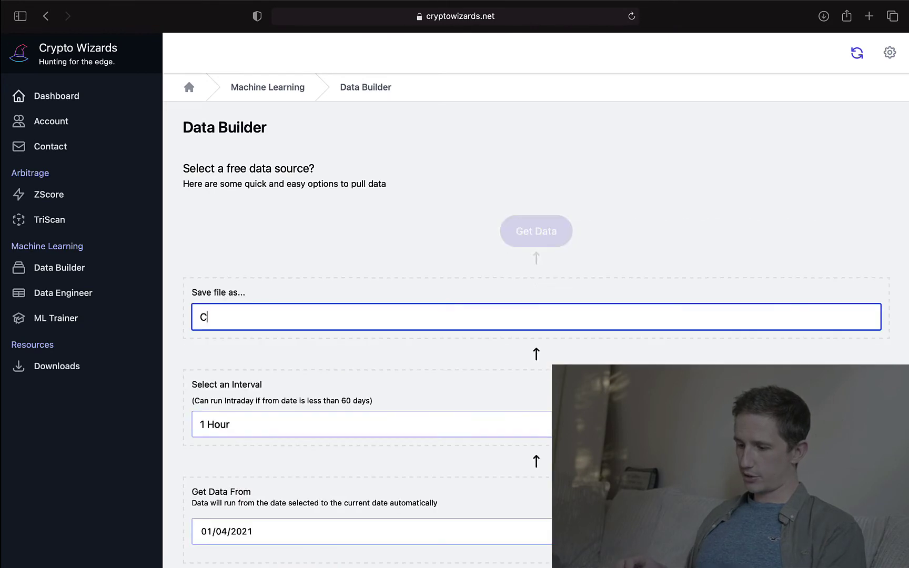
type("ARDANO")
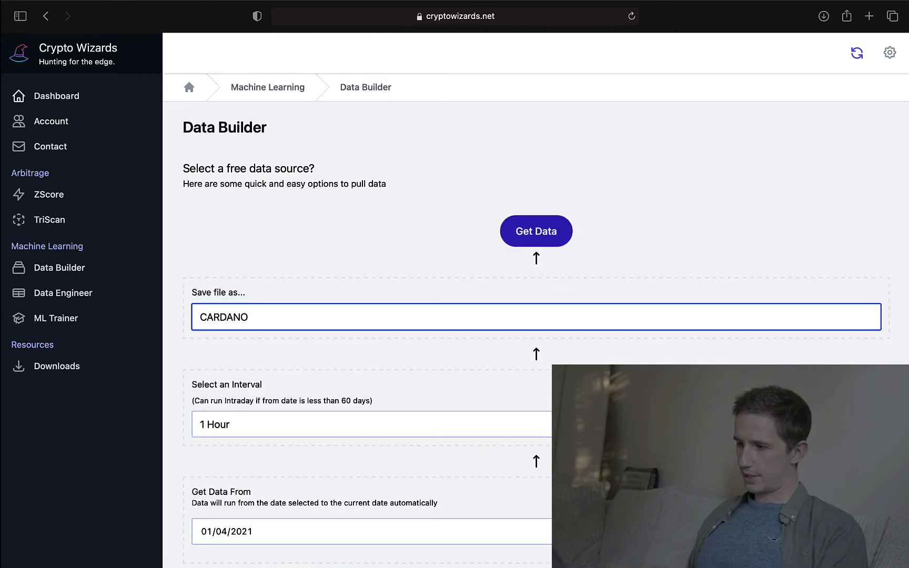
key("Return")
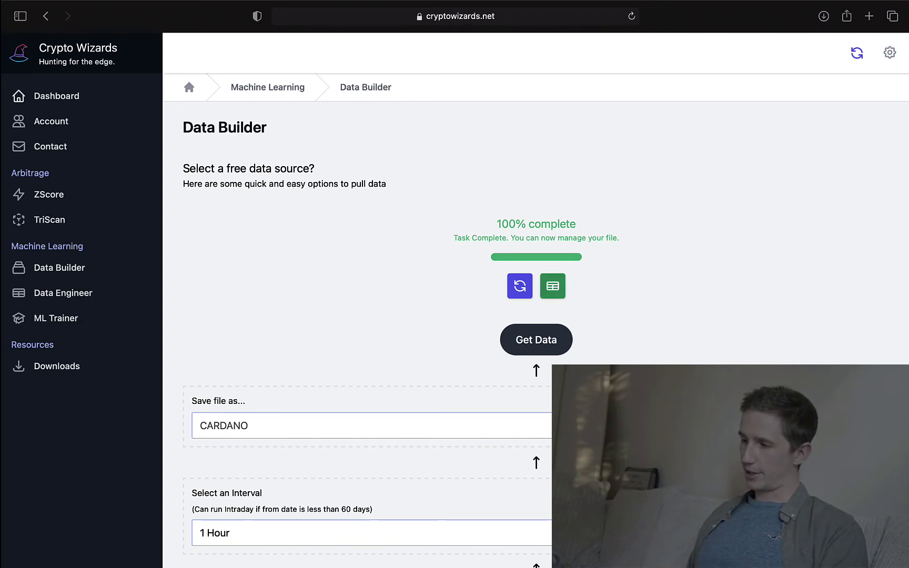
left_click(553, 285)
Select CARDANO.csv in the Data Engineer file list and open its file info preview
scroll(535, 323, "down", 1)
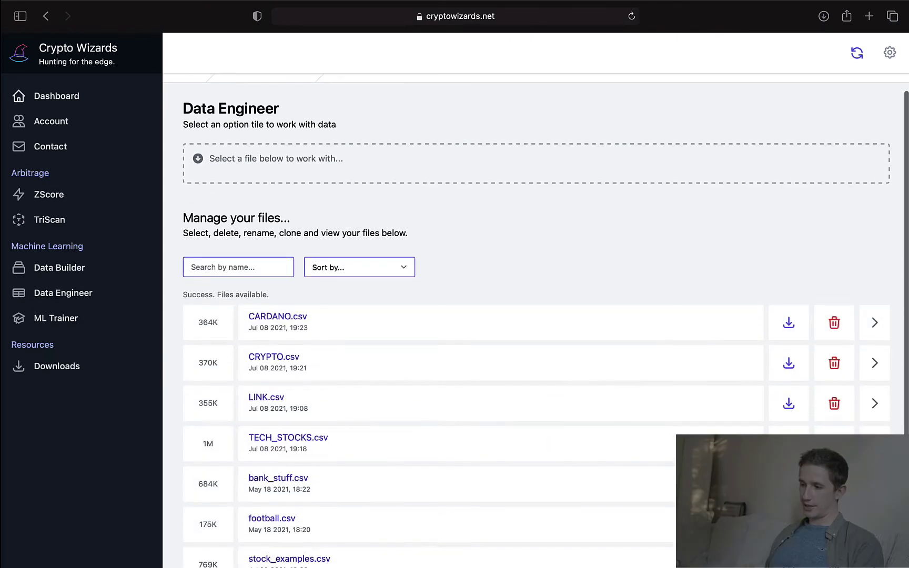
scroll(536, 323, "down", 2)
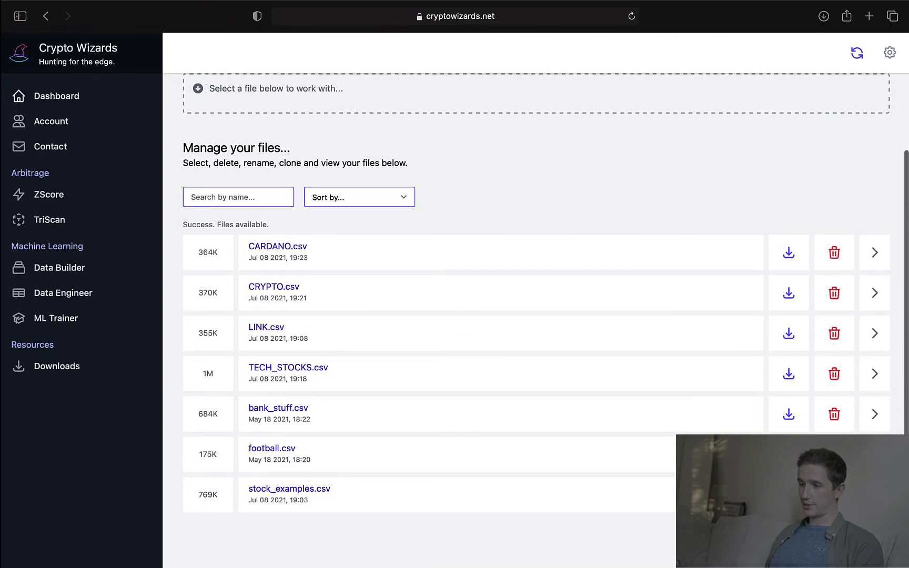
left_click(277, 246)
left_click(874, 285)
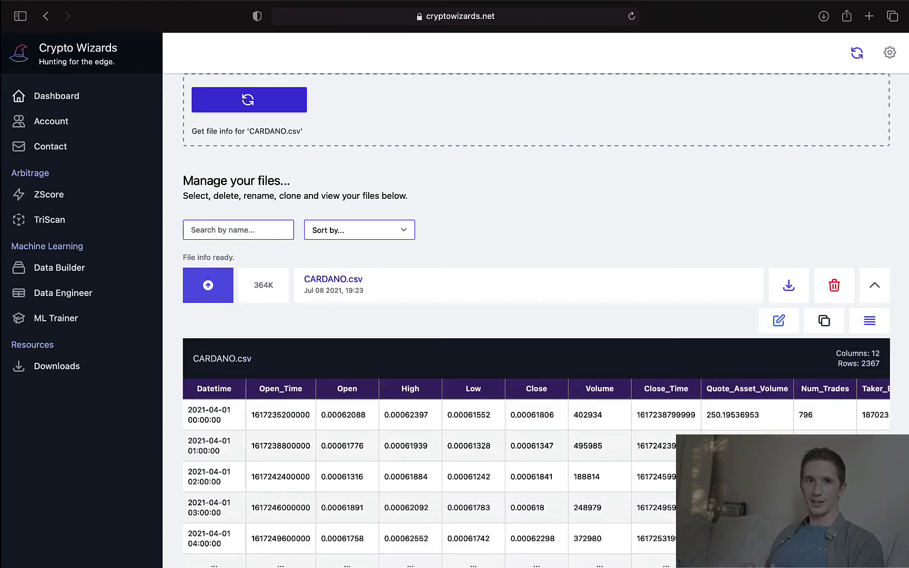
Examine all the columns of the CARDANO.csv preview, from date and prices through volume, trade count and taker buy volumes
scroll(379, 473, "right", 1)
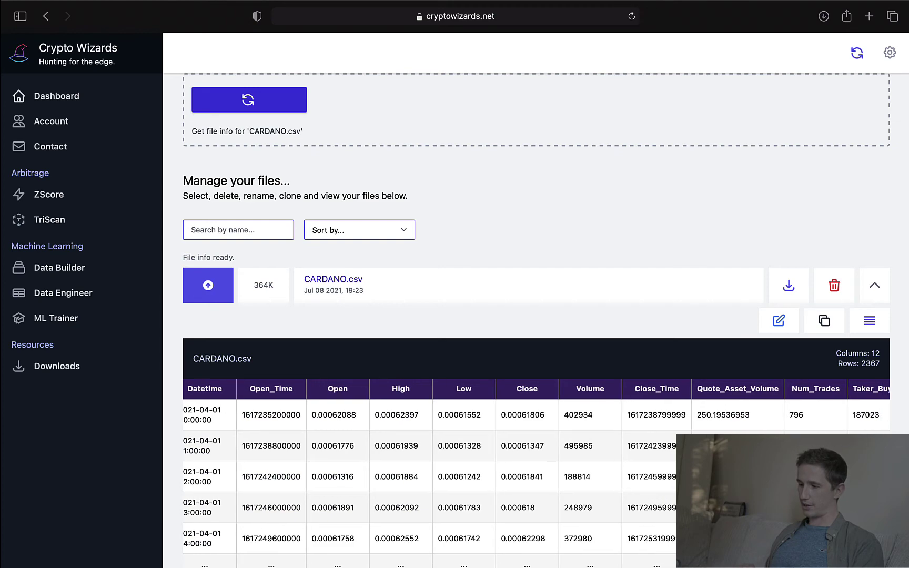
scroll(379, 472, "left", 1)
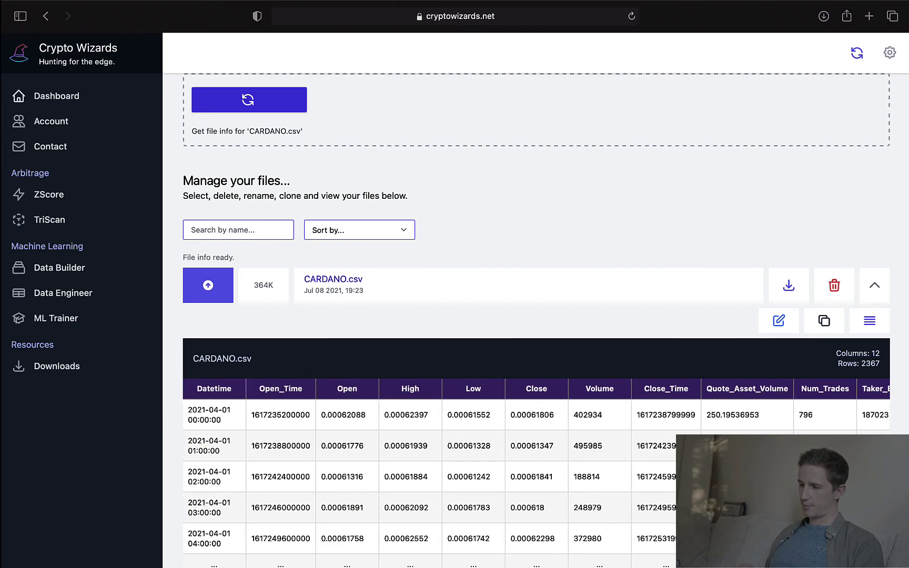
scroll(455, 440, "right", 5)
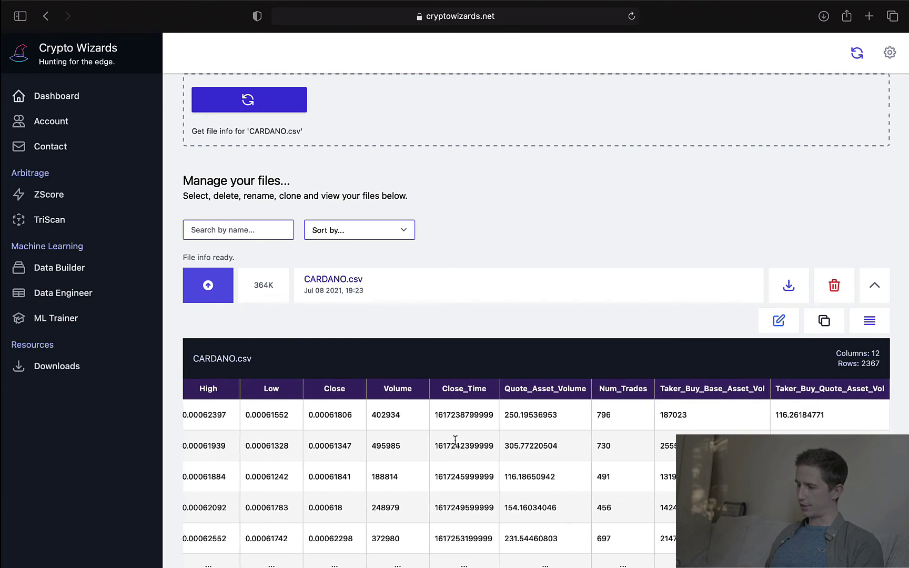
scroll(536, 472, "left", 1)
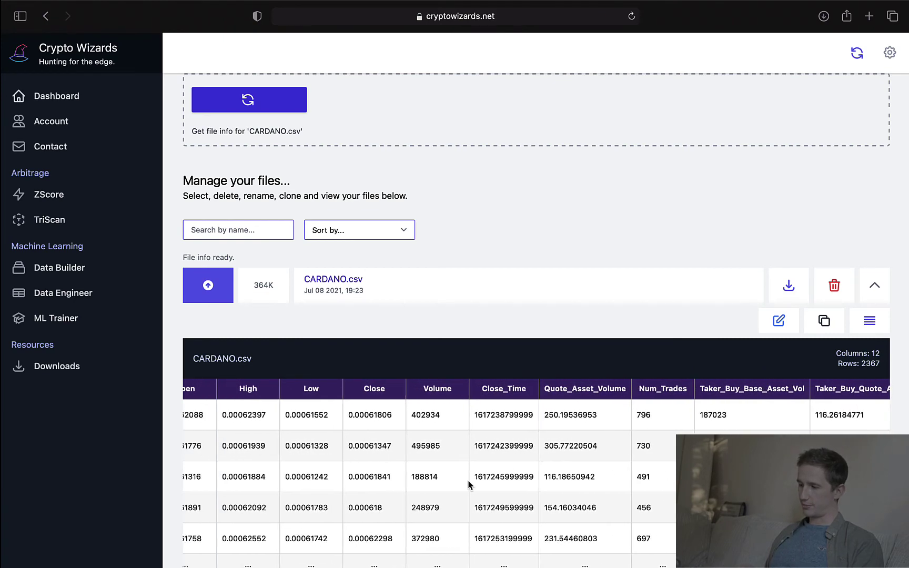
scroll(469, 484, "left", 5)
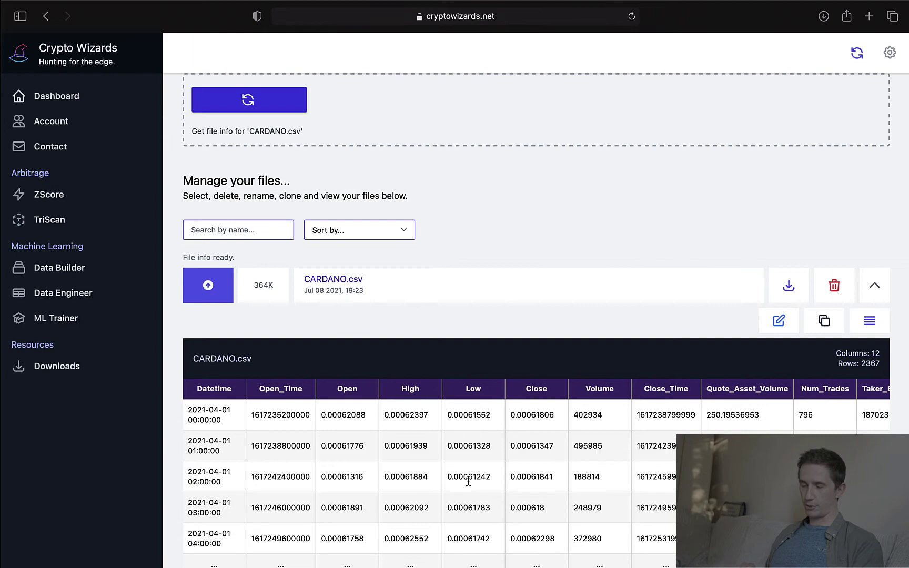
scroll(468, 481, "down", 3)
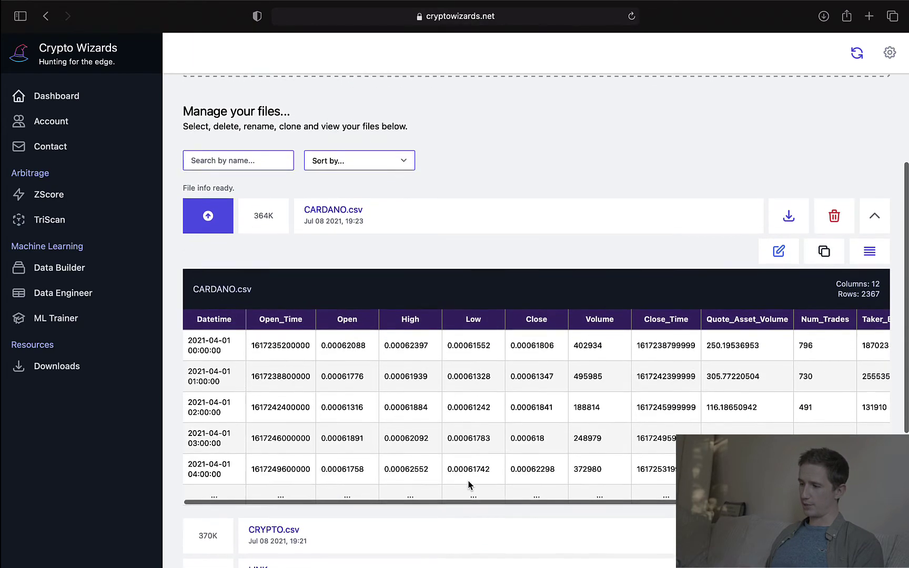
scroll(470, 484, "up", 5)
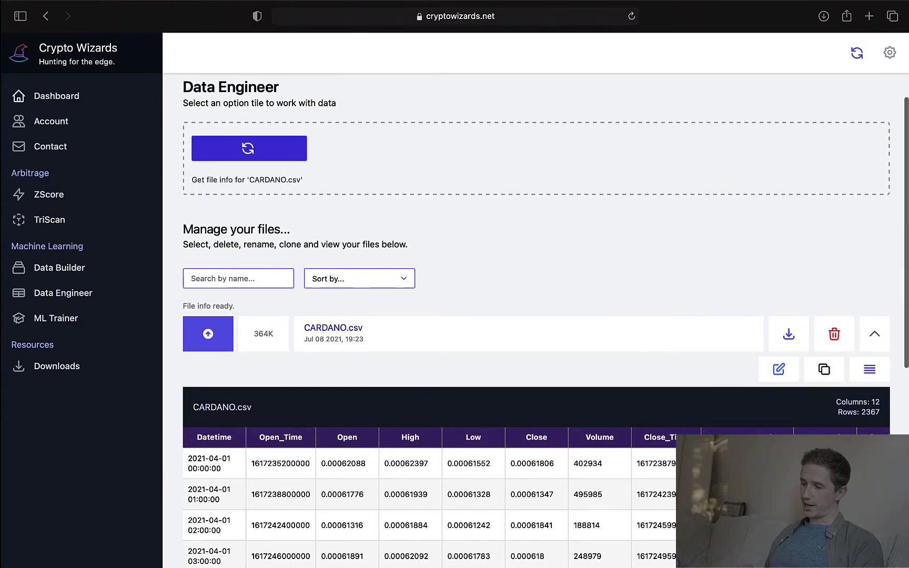
scroll(468, 482, "down", 4)
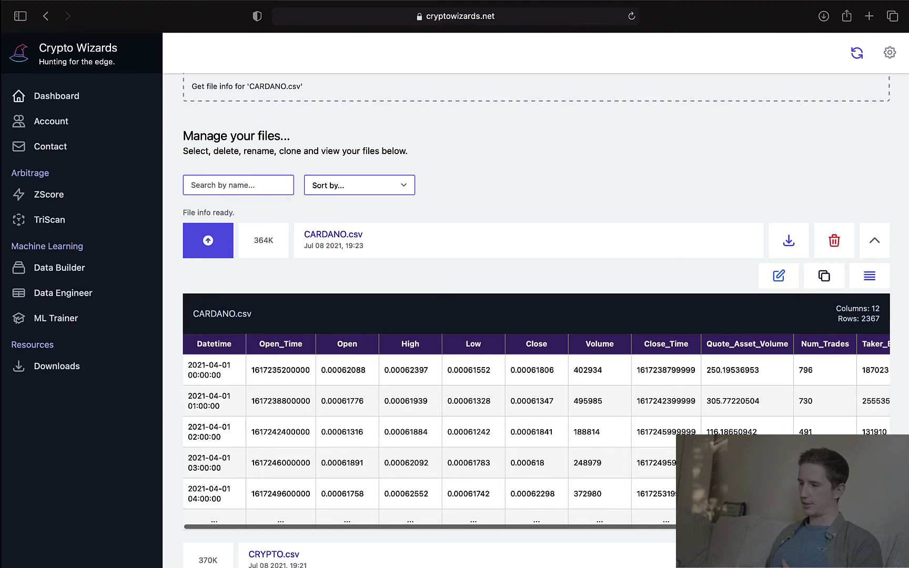
scroll(536, 431, "right", 5)
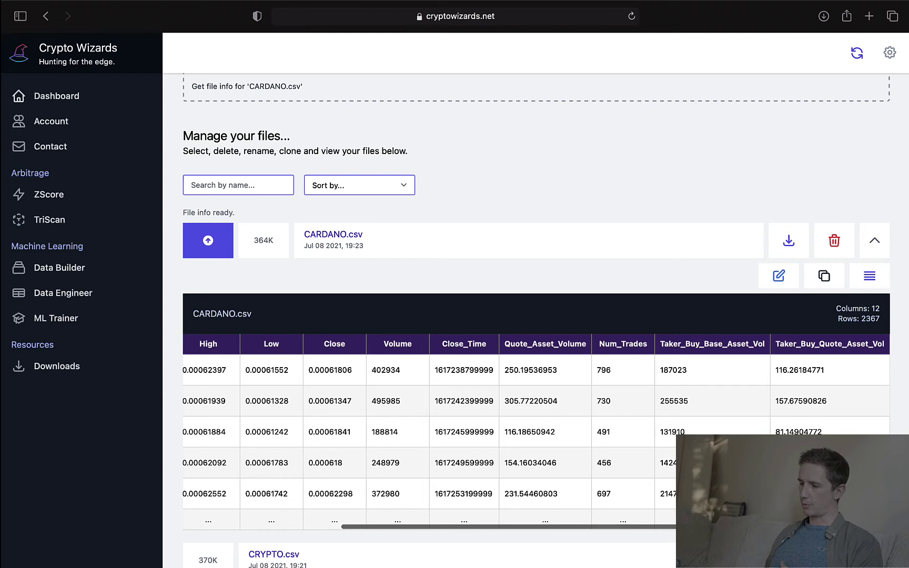
scroll(536, 431, "left", 5)
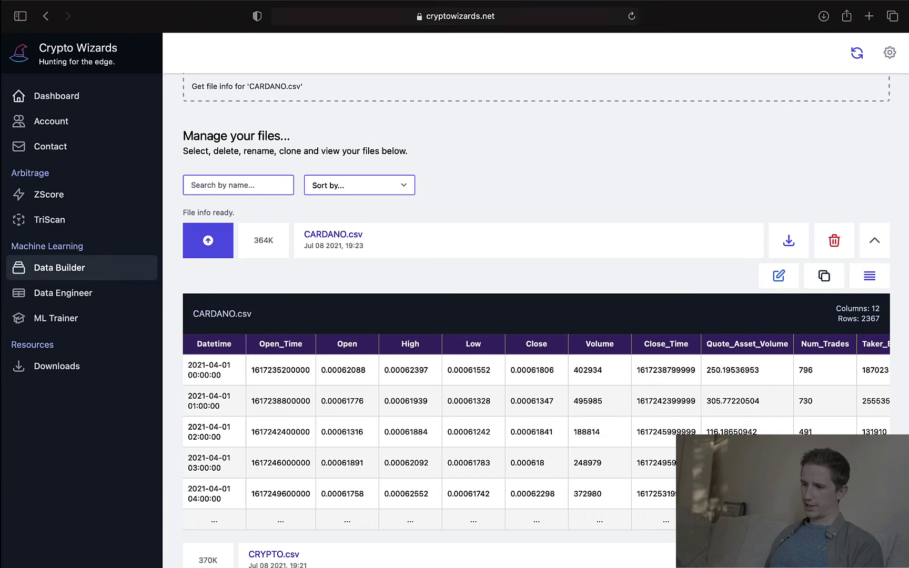
Return to the Data Builder, then switch to Finder and locate test_upload.csv on the Desktop
left_click(59, 267)
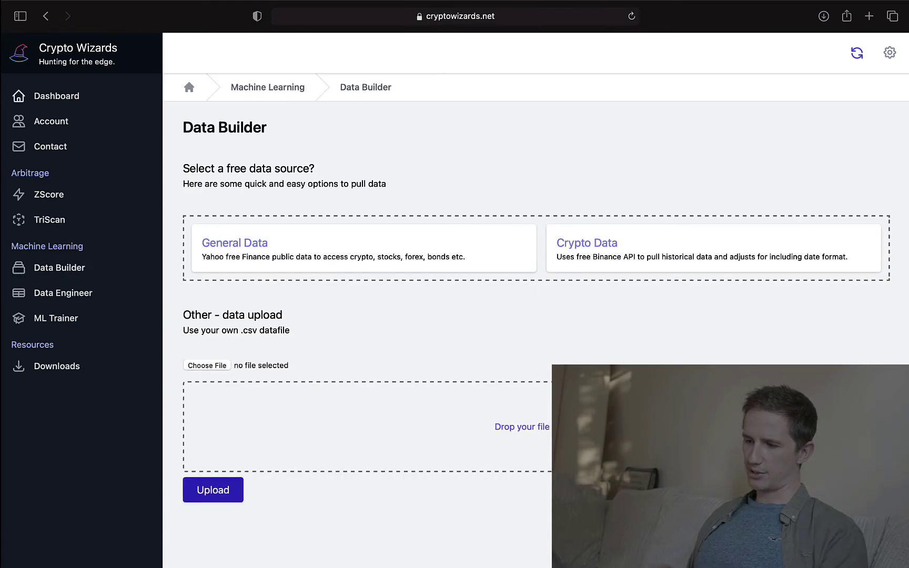
mouse_move(45, 544)
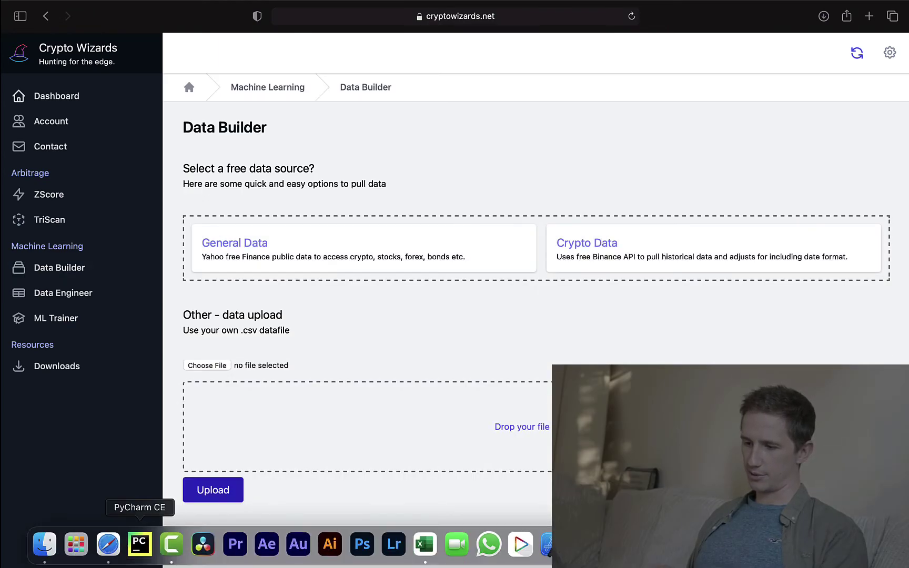
left_click(45, 544)
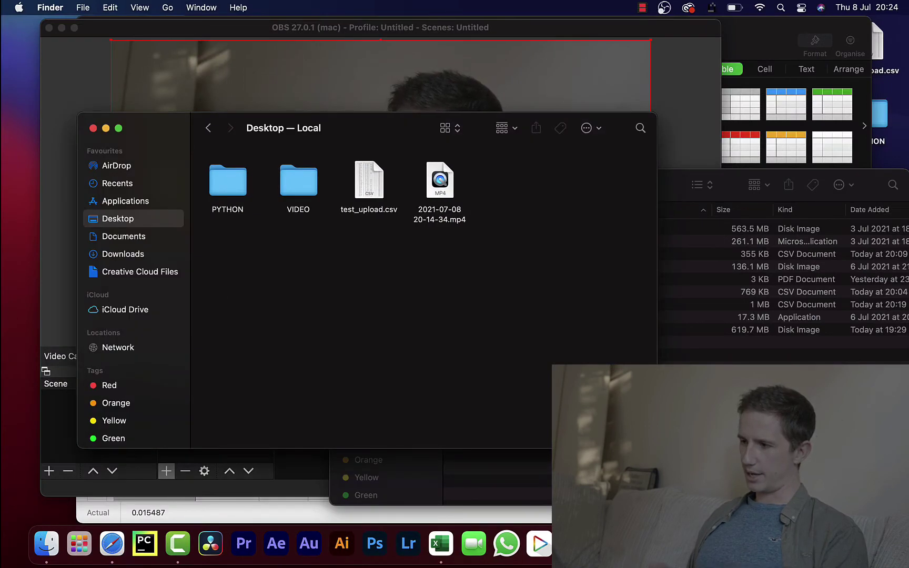
left_click(369, 181)
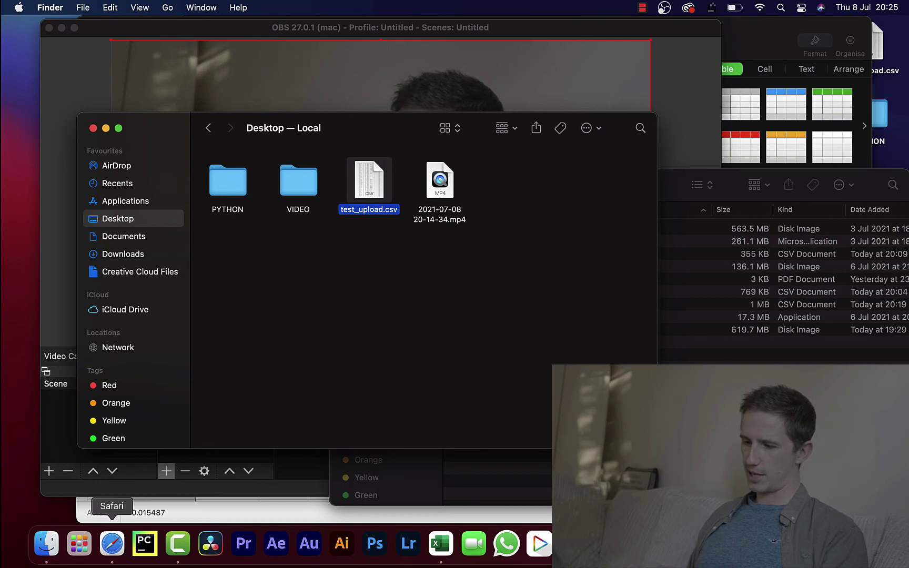
Switch back to Safari, choose test_upload.csv from the Desktop as the custom data file and upload it
left_click(111, 543)
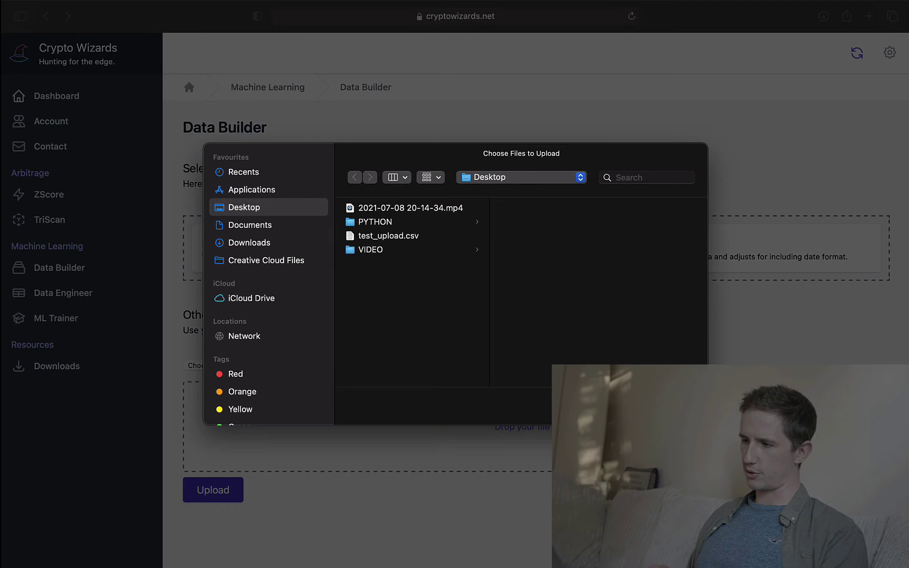
left_click(388, 236)
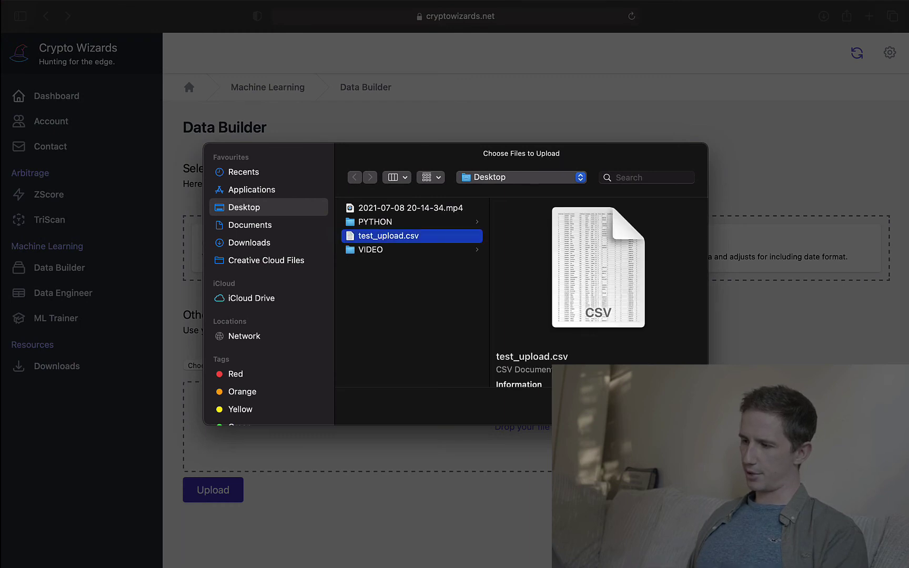
key("Return")
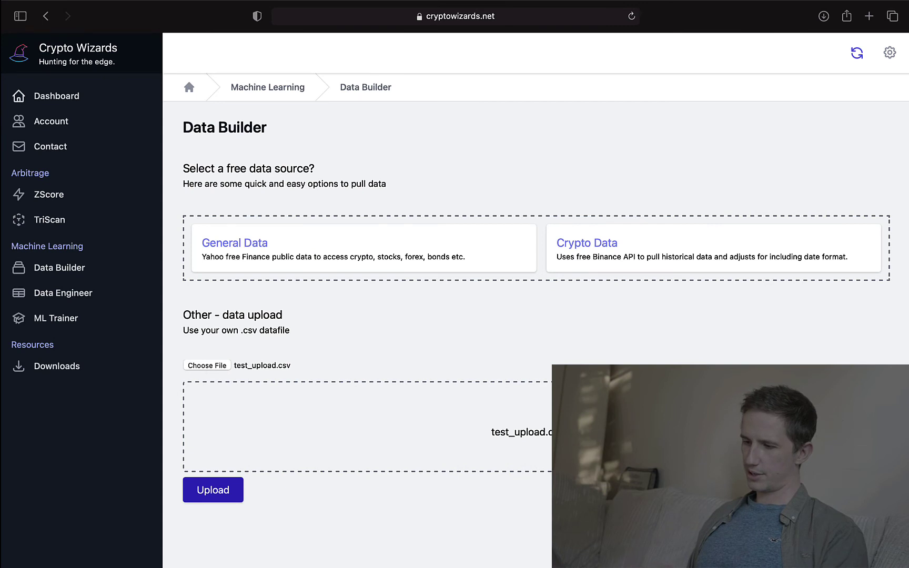
left_click(212, 489)
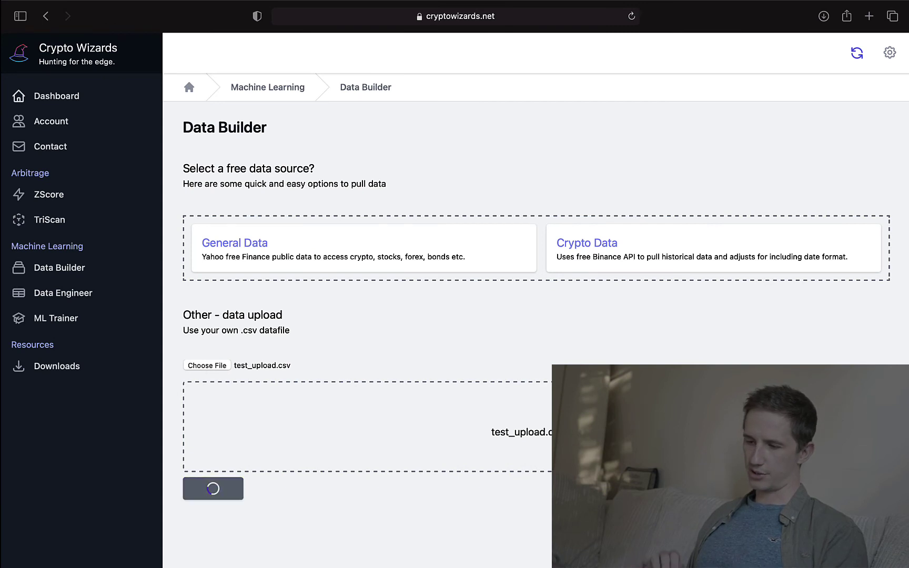